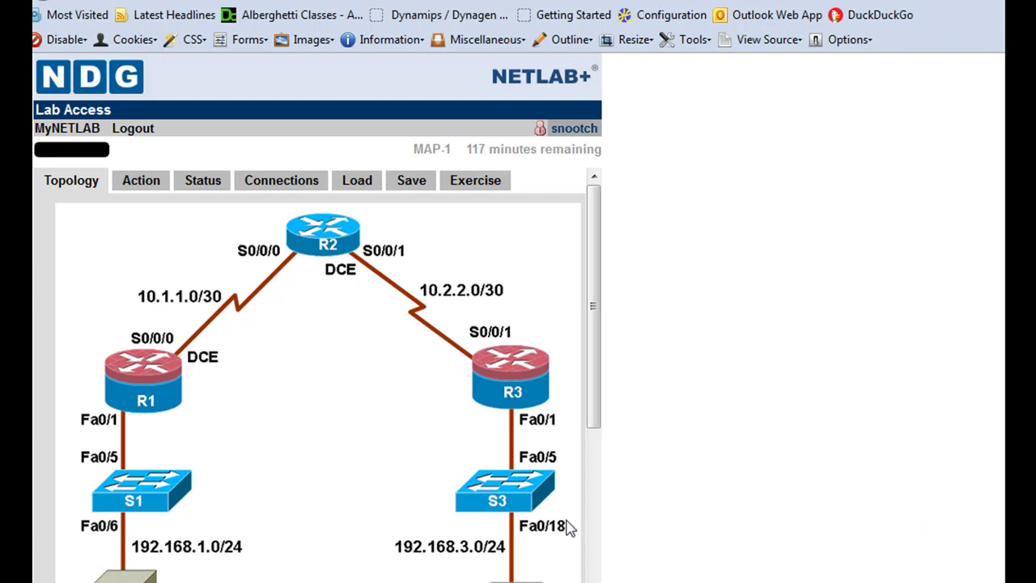
- Check the 3A AAA and RADIUS exercise, then scroll the topology down to PC-A
{"action": "left_click", "coordinate": [491, 185]}
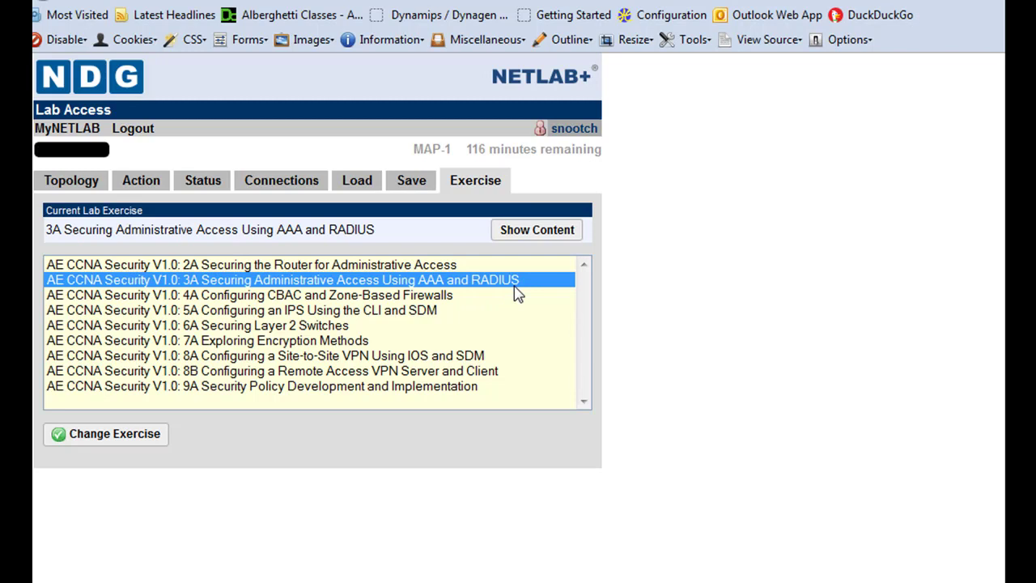
{"action": "left_click", "coordinate": [81, 185]}
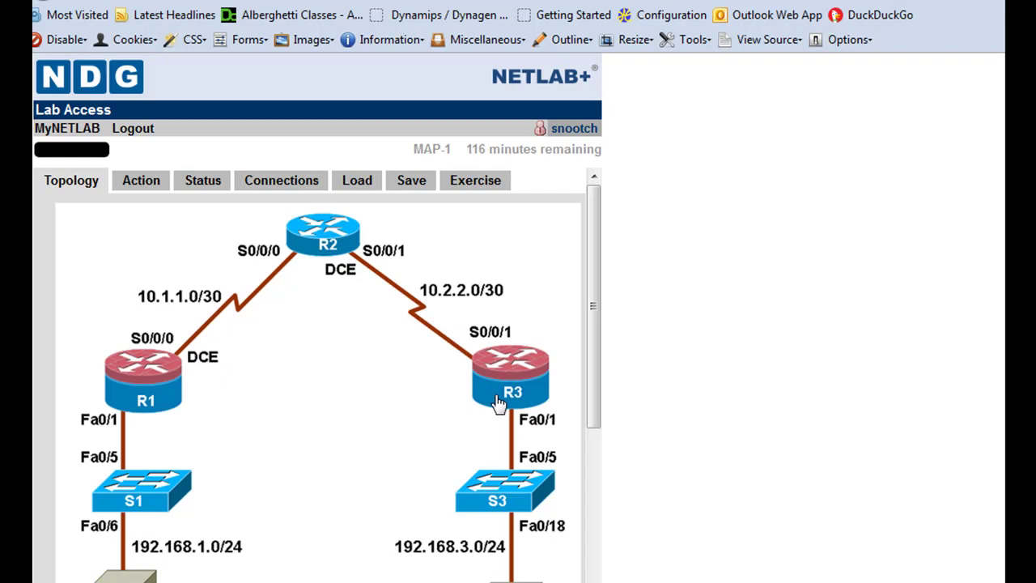
{"action": "left_click_drag", "start_coordinate": [596, 319], "coordinate": [592, 384]}
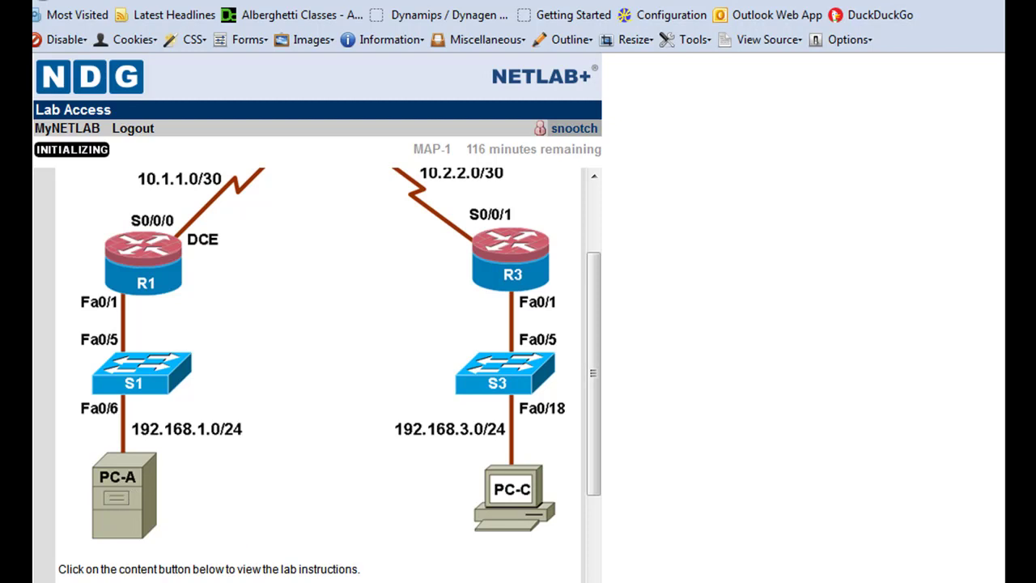
- Bring PC-A's desktop forward and open the Local Area Connection's TCP/IP properties
{"action": "mouse_move", "coordinate": [458, 503]}
{"action": "left_click", "coordinate": [532, 457]}
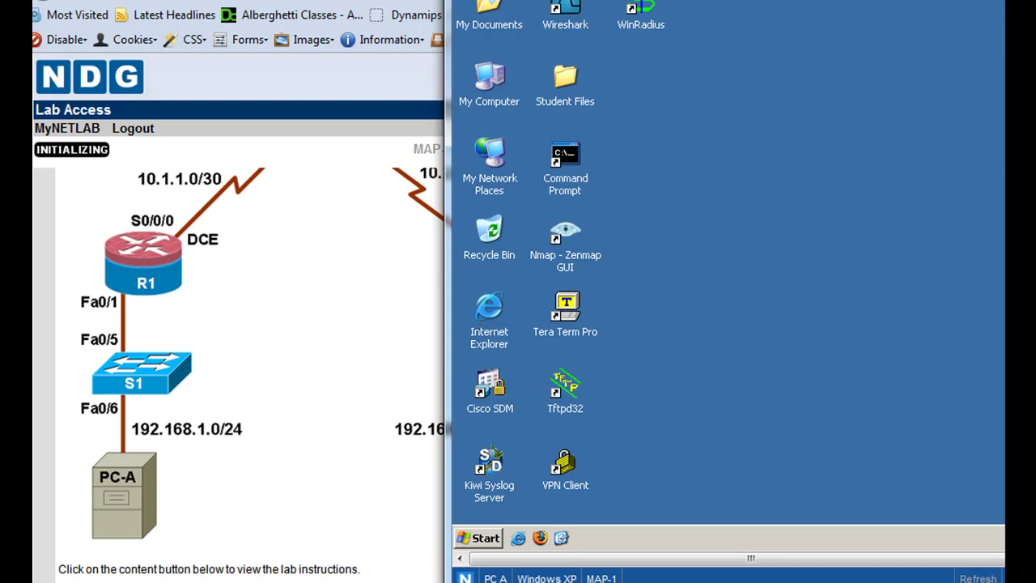
{"action": "left_click_drag", "start_coordinate": [963, 6], "coordinate": [813, 11]}
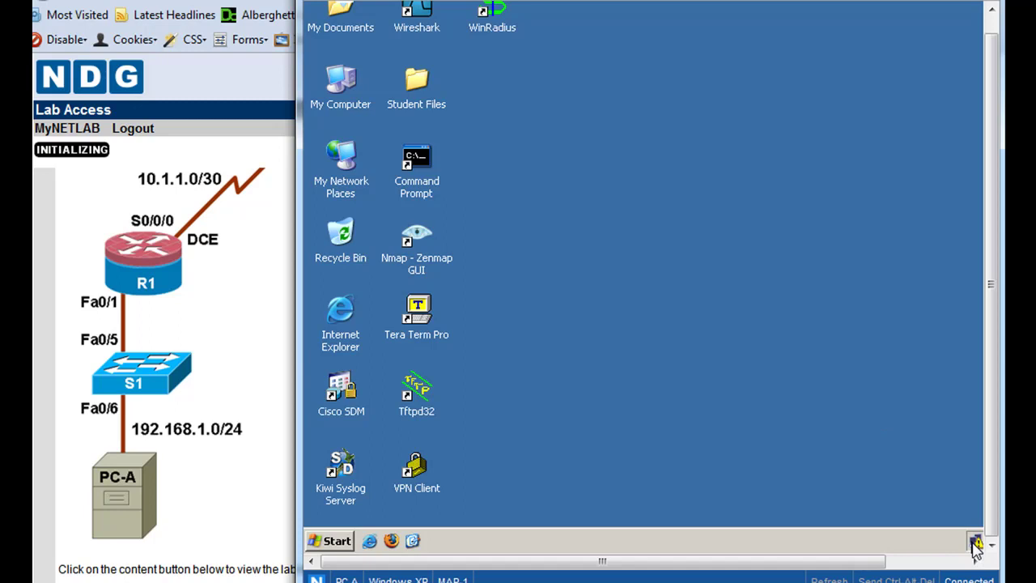
{"action": "double_click", "coordinate": [975, 543]}
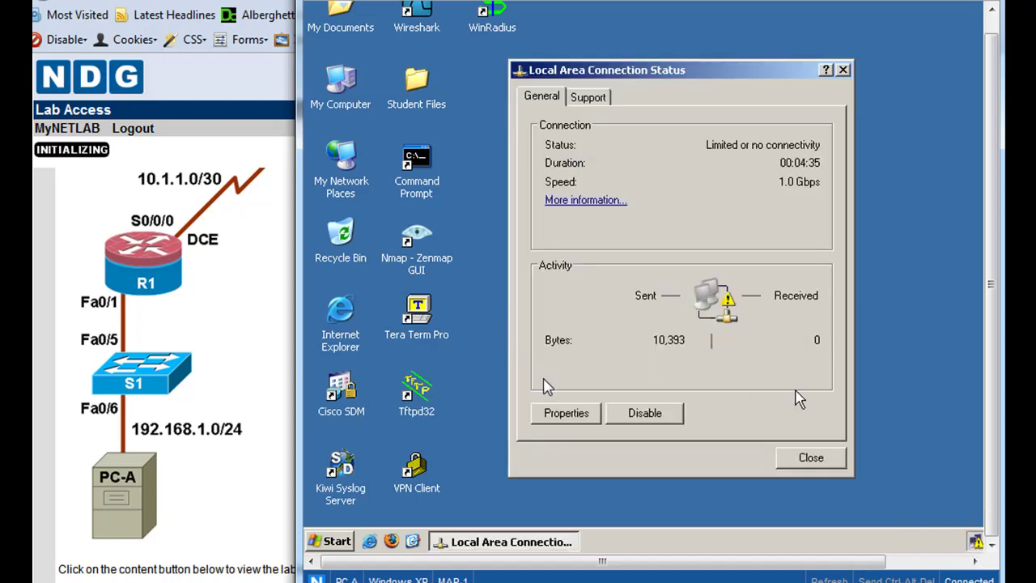
{"action": "left_click", "coordinate": [575, 414]}
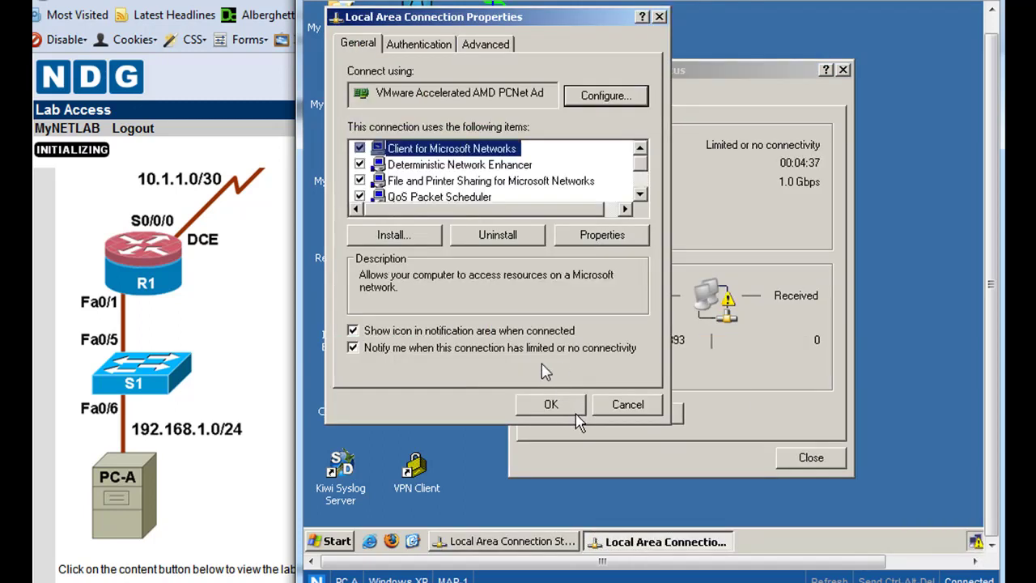
{"action": "left_click_drag", "start_coordinate": [640, 162], "coordinate": [642, 196]}
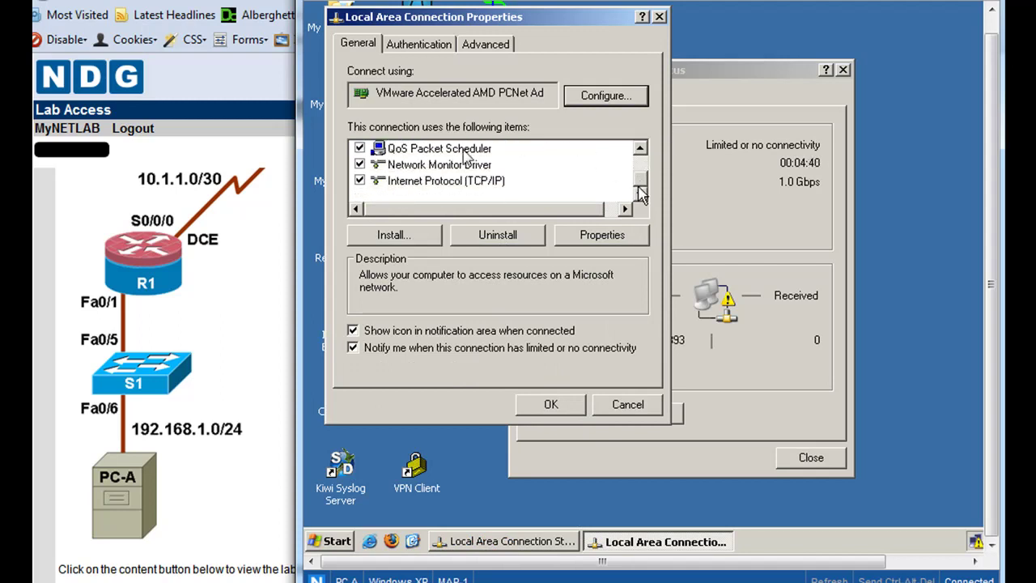
{"action": "left_click", "coordinate": [443, 182]}
{"action": "left_click", "coordinate": [609, 239]}
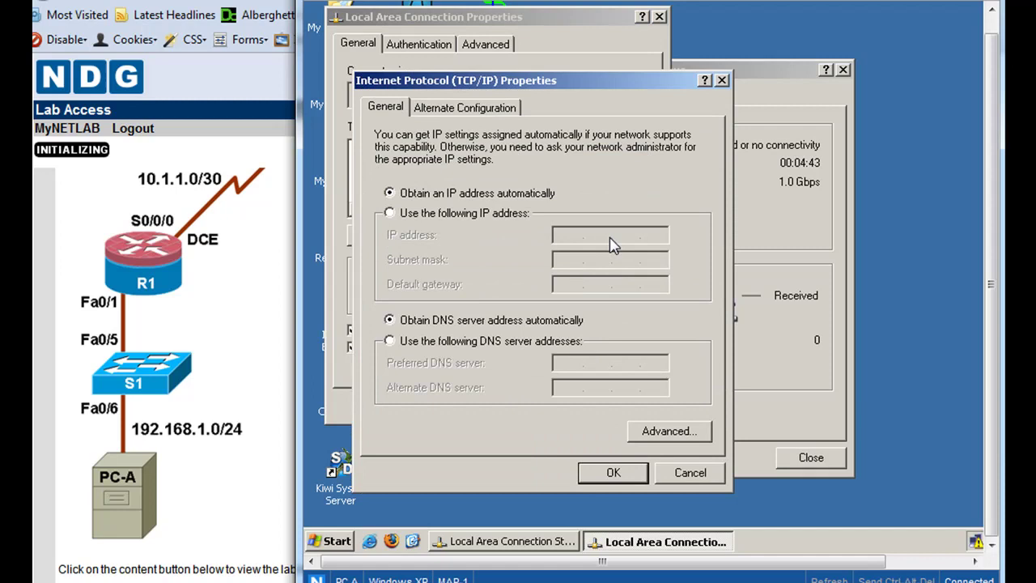
- Set static IP 192.168.1.3, mask 255.255.255.0, gateway and DNS 192.168.1.1, and apply
{"action": "left_click", "coordinate": [389, 214]}
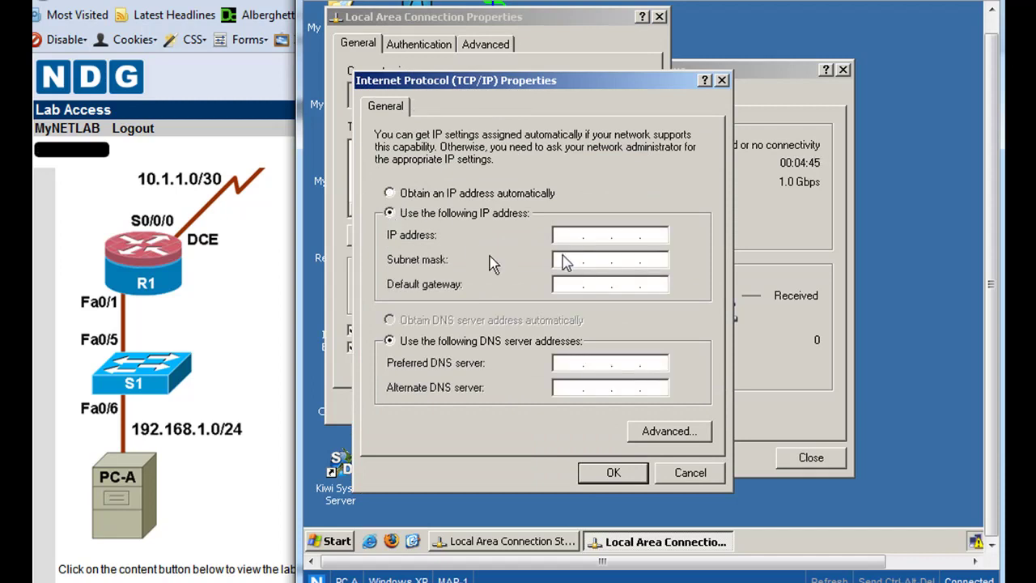
{"action": "left_click", "coordinate": [566, 234]}
{"action": "type", "text": "192168"}
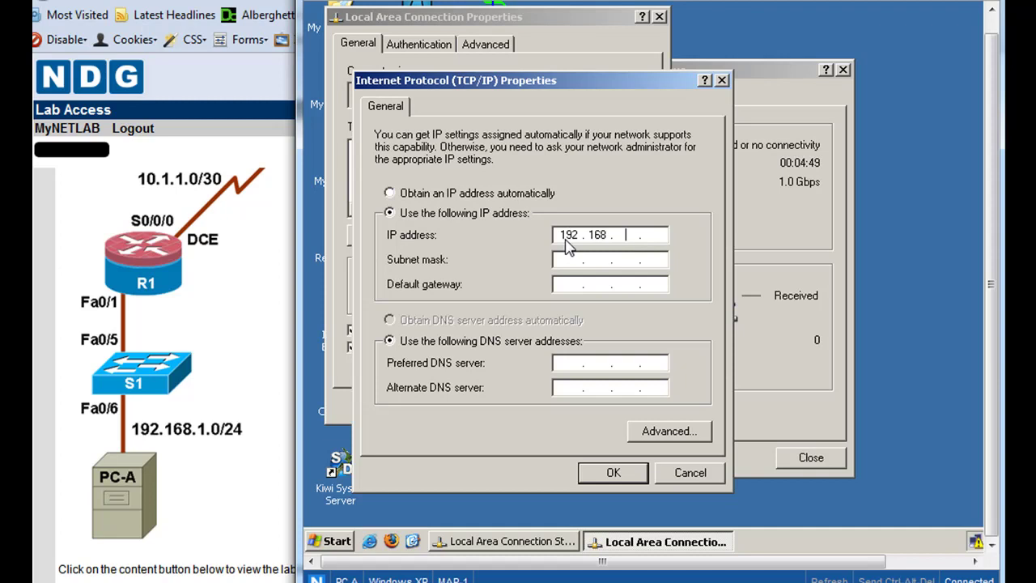
{"action": "type", "text": "1"}
{"action": "type", "text": "3"}
{"action": "left_click", "coordinate": [568, 260]}
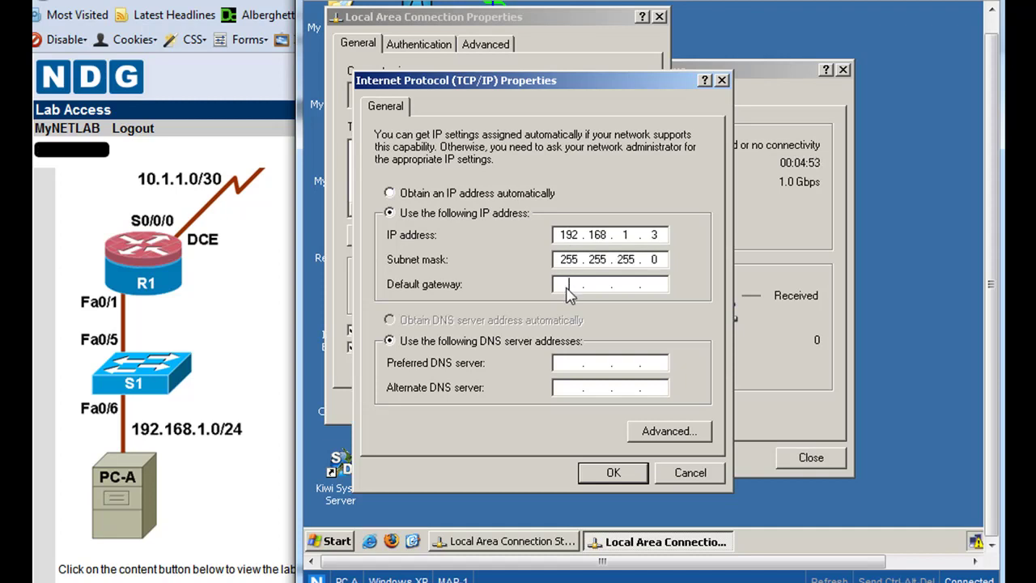
{"action": "type", "text": "192 . 168 . 1 . 1"}
{"action": "left_click", "coordinate": [565, 365]}
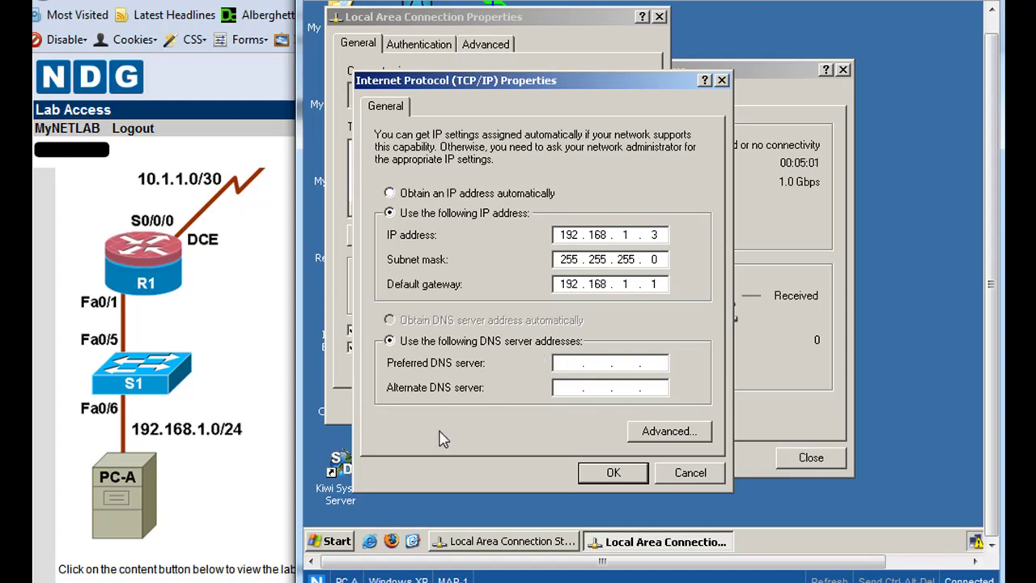
{"action": "type", "text": "192 . 1"}
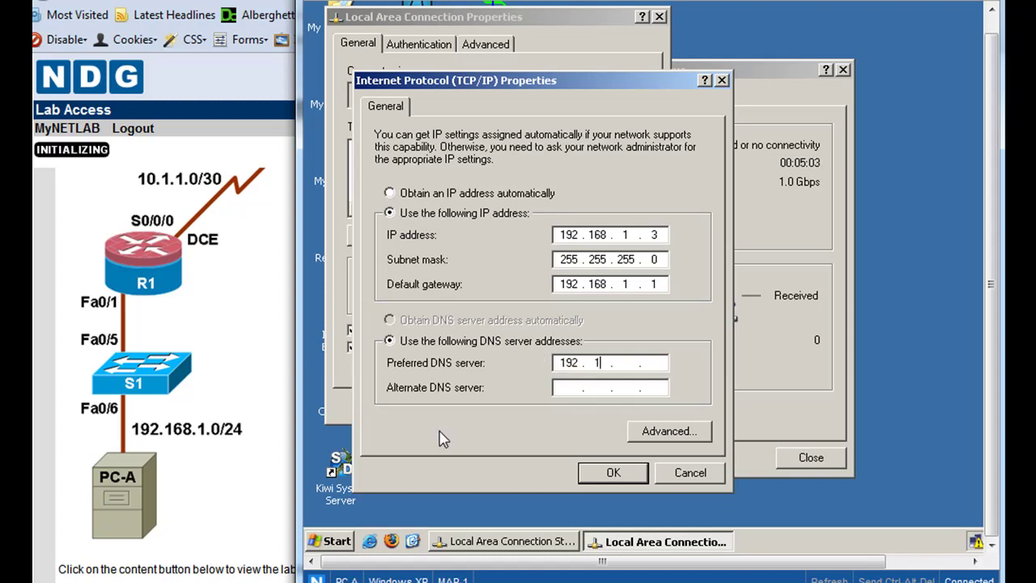
{"action": "type", "text": "68 . 1 . 1"}
{"action": "left_click", "coordinate": [629, 474]}
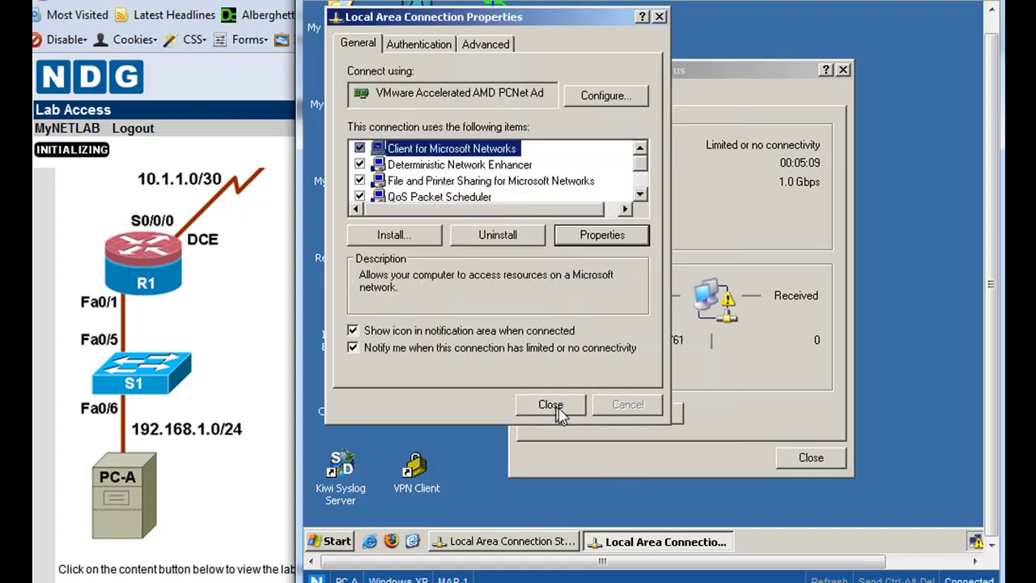
{"action": "left_click", "coordinate": [552, 407]}
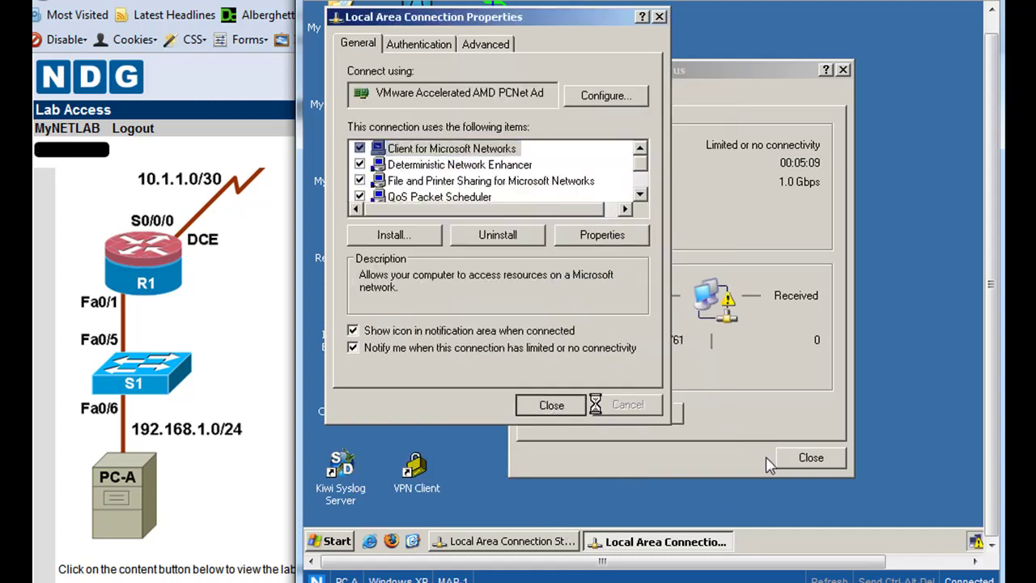
{"action": "left_click", "coordinate": [811, 459]}
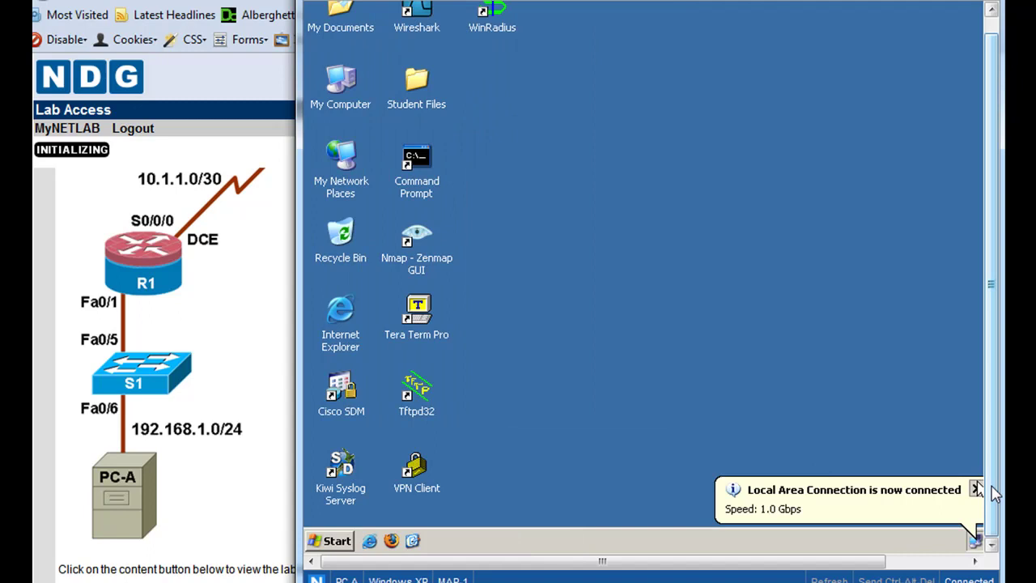
- Launch WinRadius from its desktop icon on PC-A
{"action": "scroll", "coordinate": [993, 486], "scroll_direction": "up", "scroll_amount": 1}
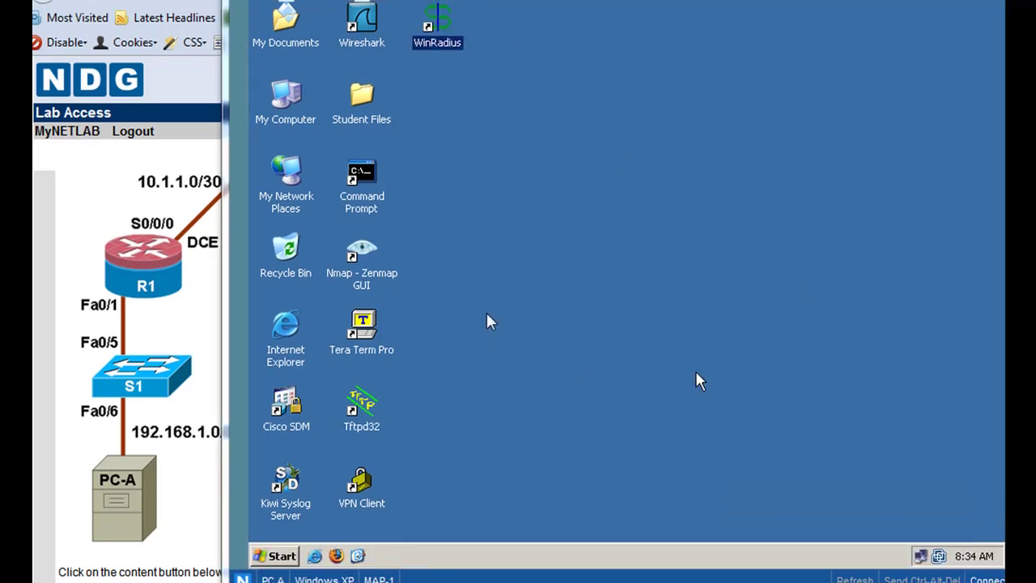
{"action": "double_click", "coordinate": [440, 25]}
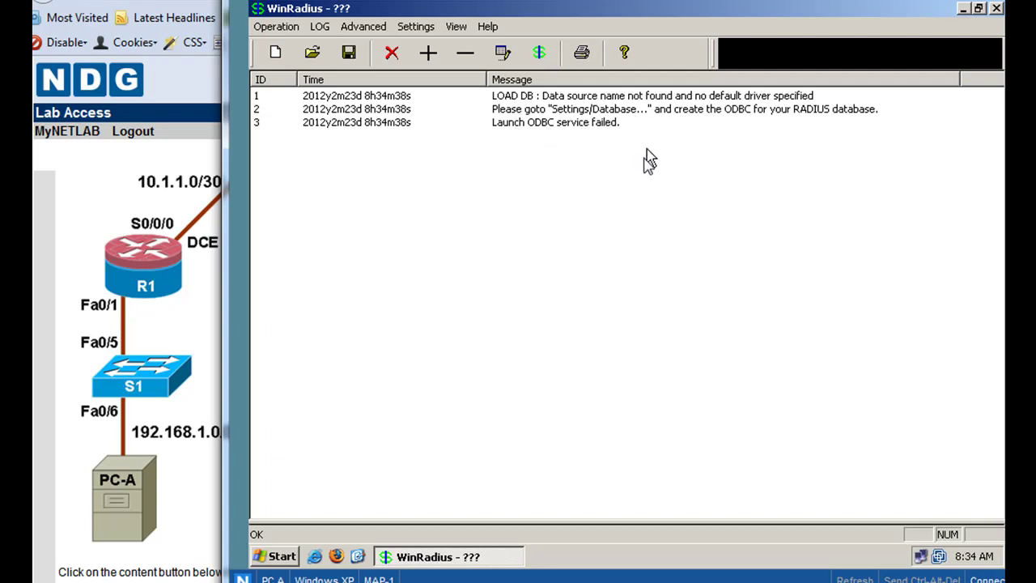
- In Settings > Database, configure the ODBC data source automatically and save the settings
{"action": "left_click", "coordinate": [416, 28]}
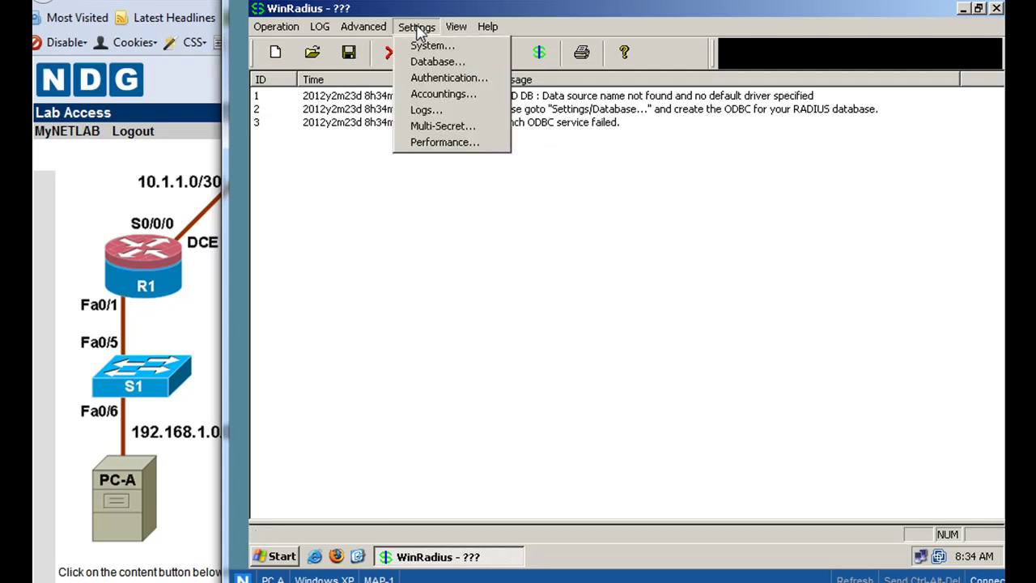
{"action": "left_click", "coordinate": [429, 62]}
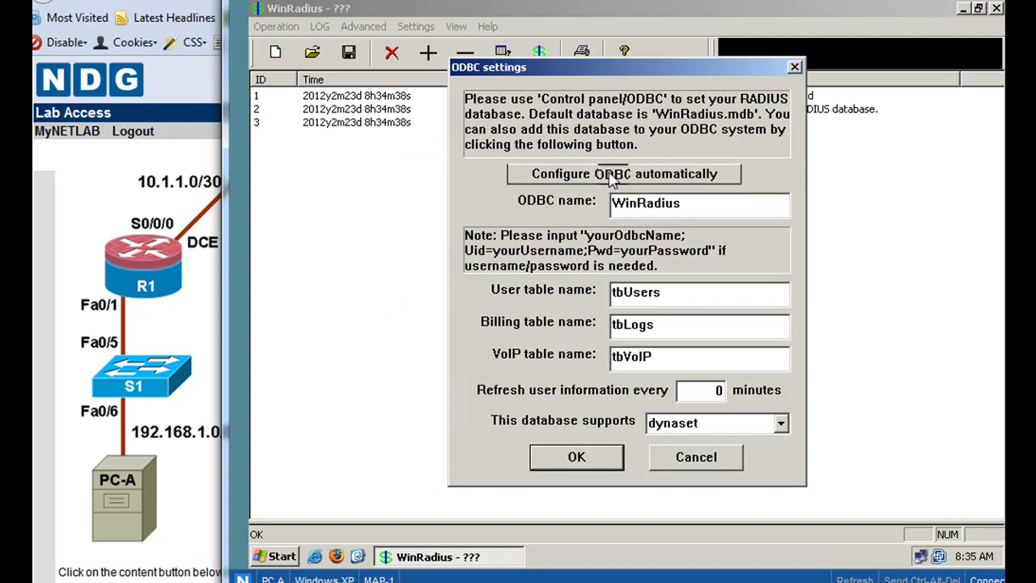
{"action": "left_click", "coordinate": [611, 176]}
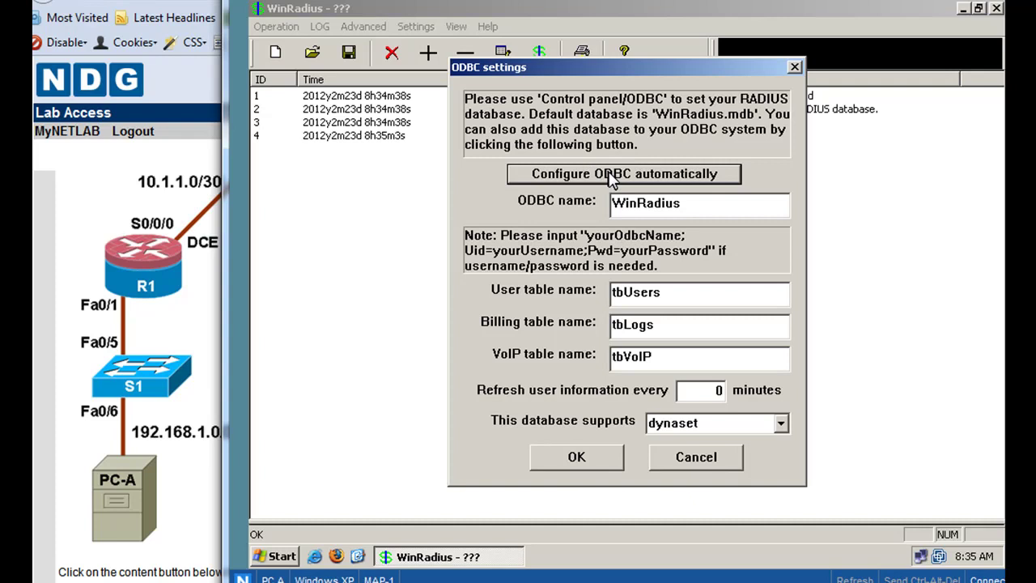
{"action": "left_click_drag", "start_coordinate": [662, 71], "coordinate": [619, 233]}
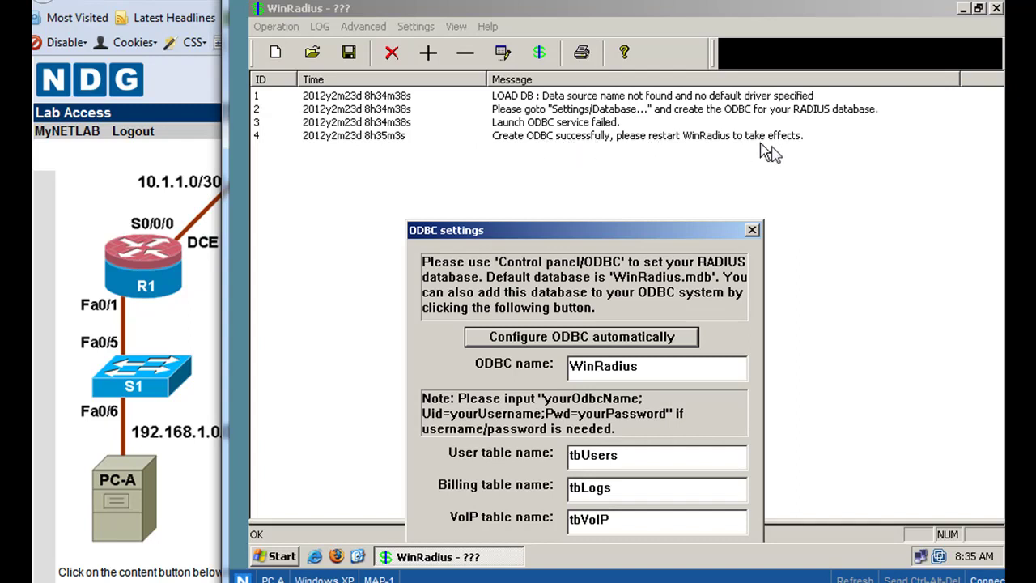
{"action": "left_click_drag", "start_coordinate": [657, 220], "coordinate": [669, 82]}
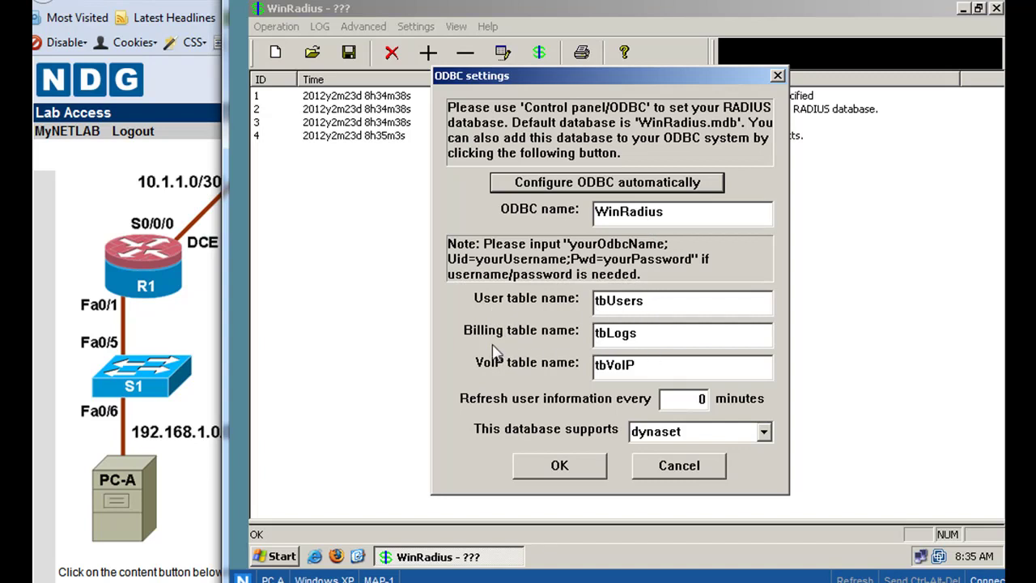
{"action": "left_click", "coordinate": [600, 341]}
{"action": "left_click", "coordinate": [632, 370]}
{"action": "key", "text": "Left"}
{"action": "left_click", "coordinate": [562, 465]}
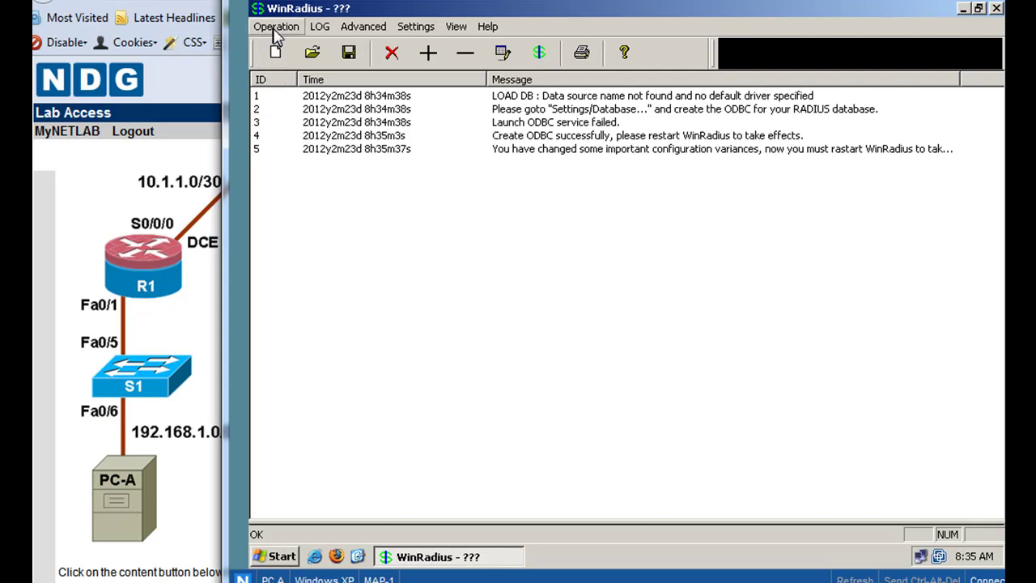
- Exit WinRadius via Operation > Exit and relaunch it from the desktop icon
{"action": "left_click", "coordinate": [272, 28]}
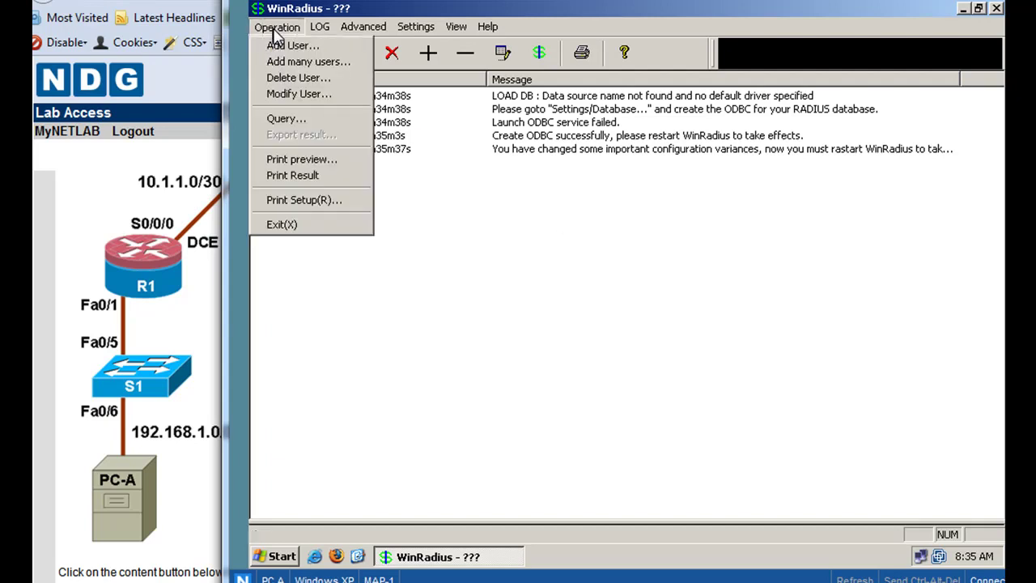
{"action": "left_click", "coordinate": [280, 225]}
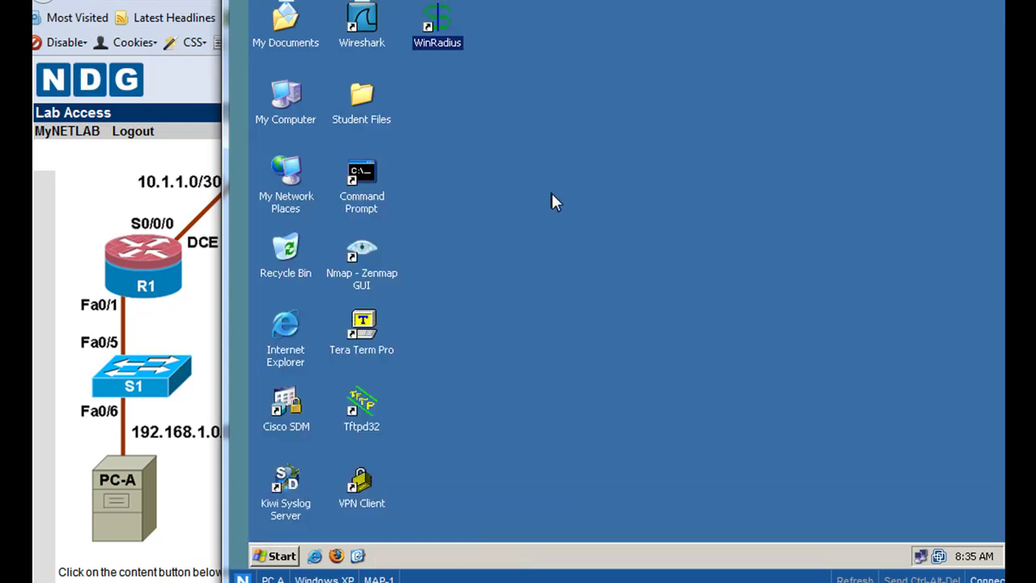
{"action": "double_click", "coordinate": [444, 19]}
{"action": "double_click", "coordinate": [444, 24]}
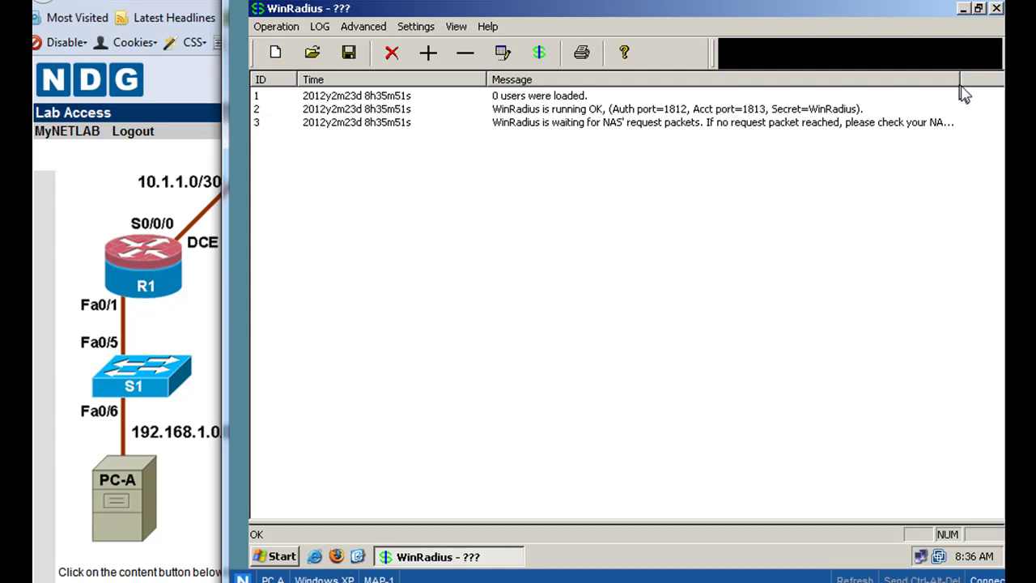
- Drag the log's Message column divider right to show full message text
{"action": "left_click_drag", "start_coordinate": [959, 79], "coordinate": [995, 79]}
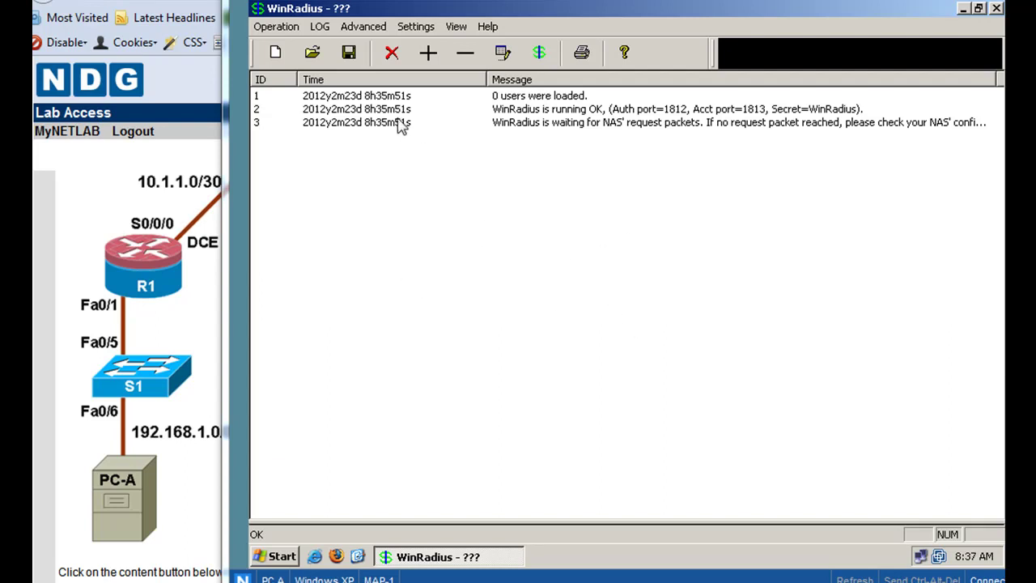
- Add user RadUser with its password through Operation > Add User
{"action": "left_click", "coordinate": [279, 31]}
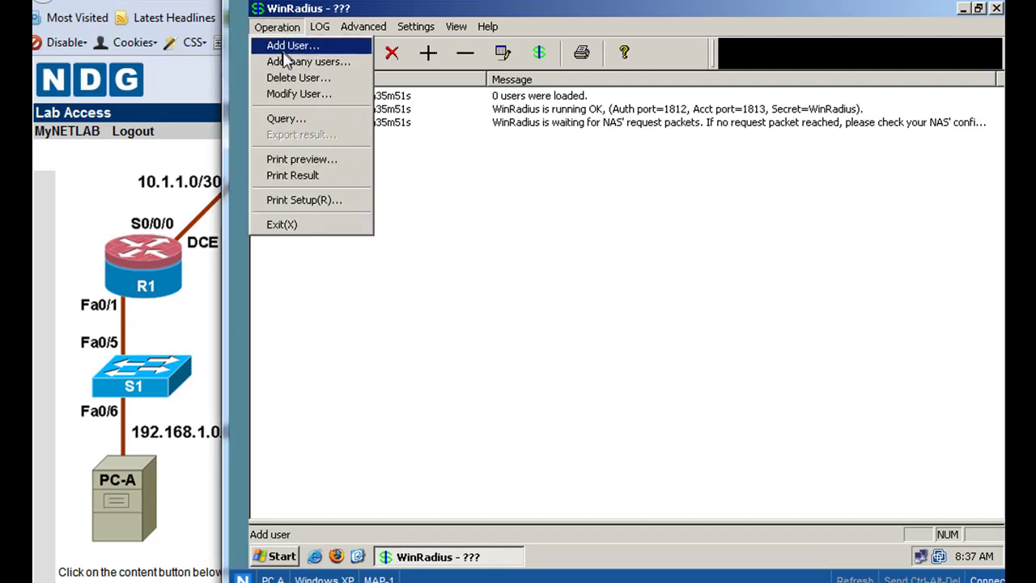
{"action": "left_click", "coordinate": [285, 50]}
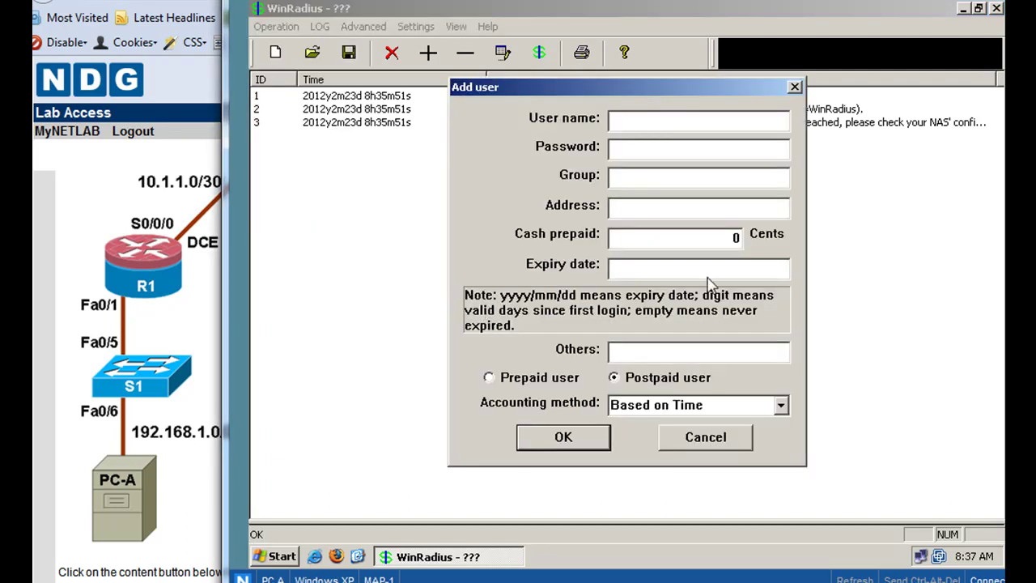
{"action": "left_click_drag", "start_coordinate": [723, 85], "coordinate": [721, 23]}
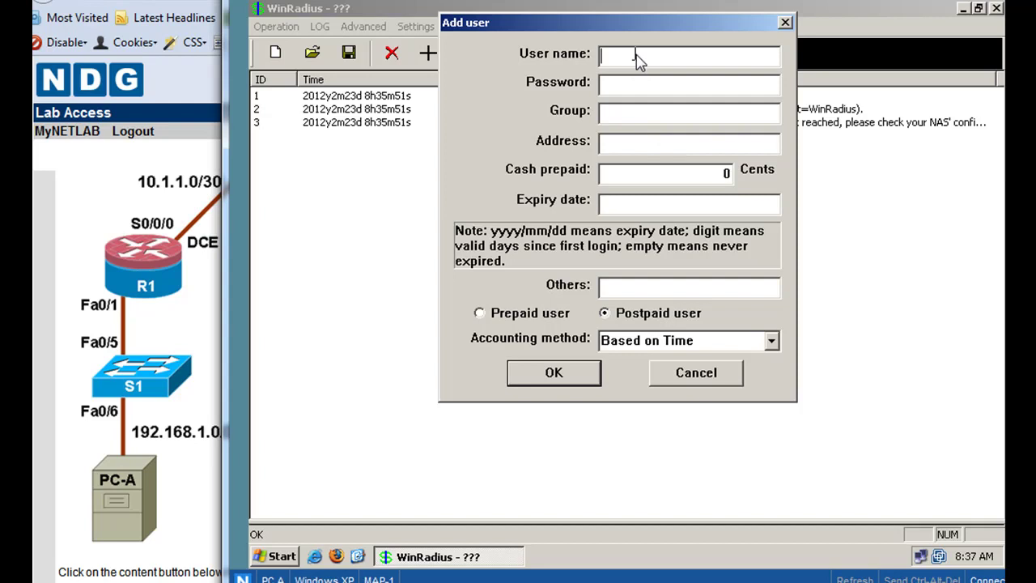
{"action": "type", "text": "RadUser"}
{"action": "left_click", "coordinate": [566, 377]}
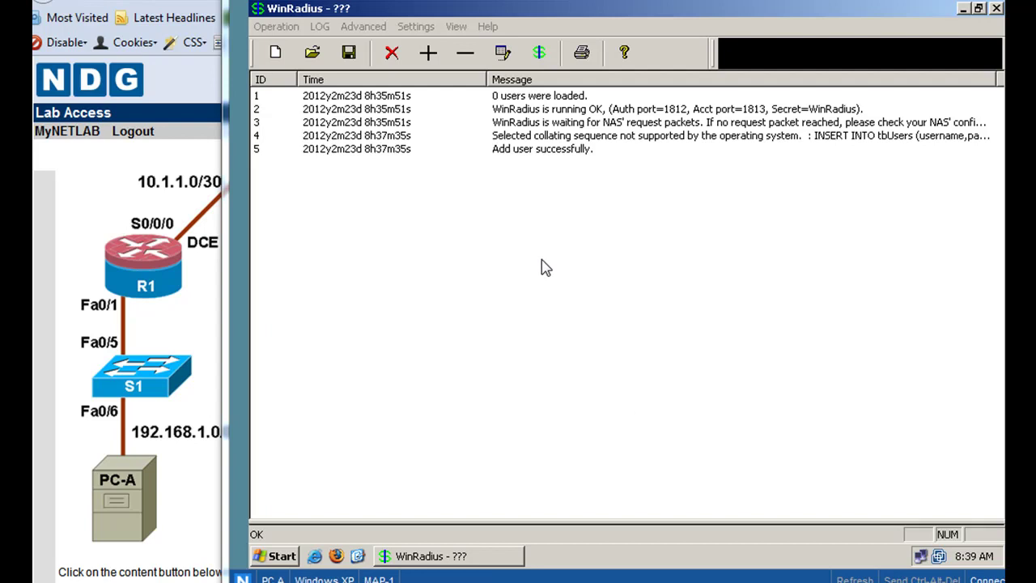
- Browse the Start menu's All Programs list, then reopen Start at the Documents submenu
{"action": "left_click", "coordinate": [284, 557]}
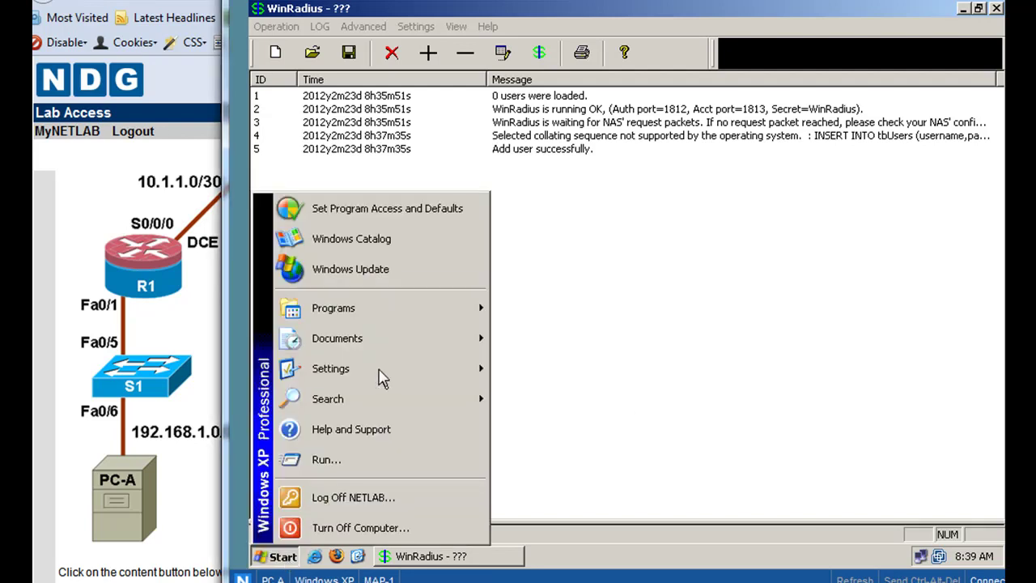
{"action": "mouse_move", "coordinate": [398, 316]}
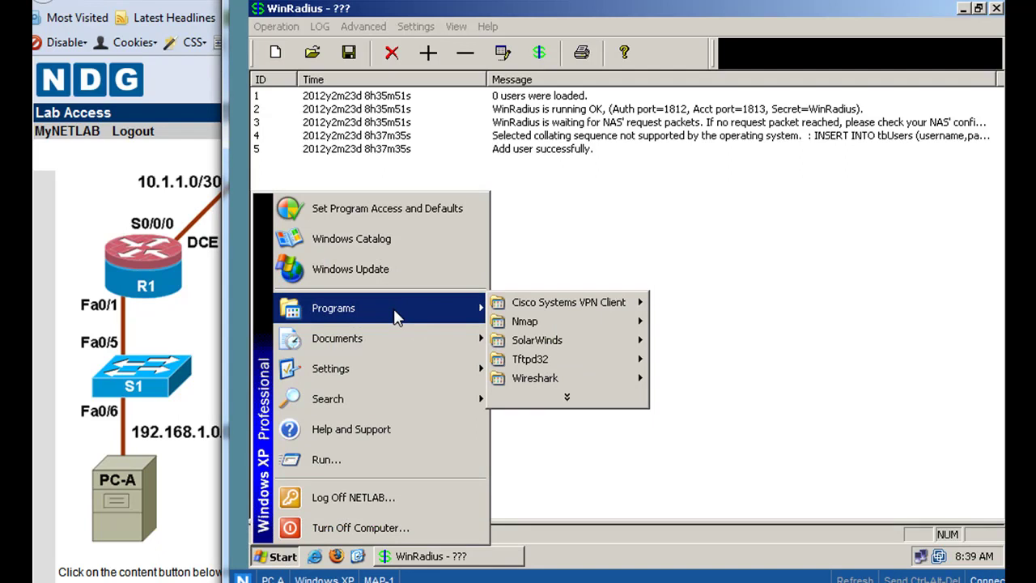
{"action": "left_click", "coordinate": [564, 398]}
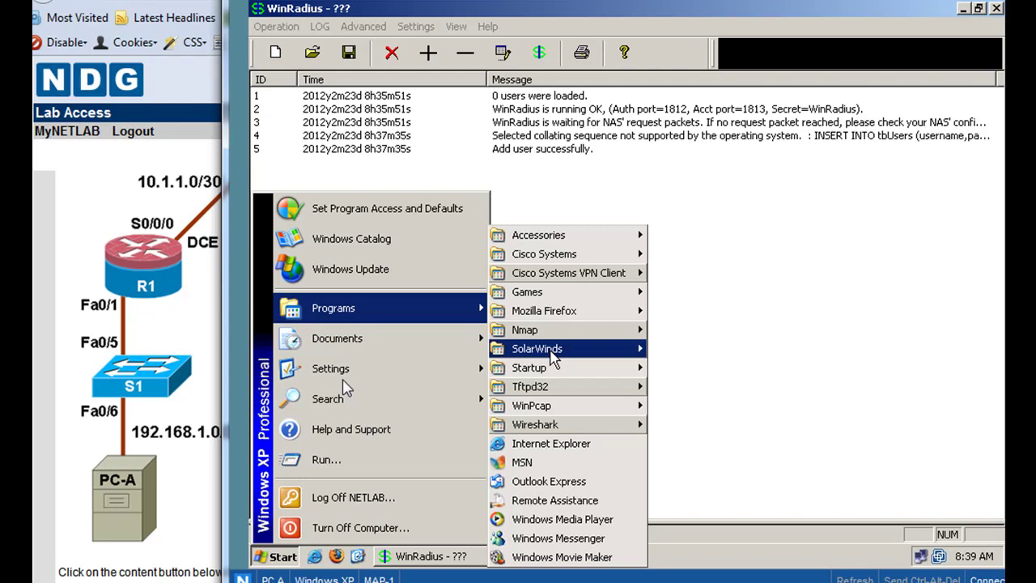
{"action": "left_click", "coordinate": [267, 557]}
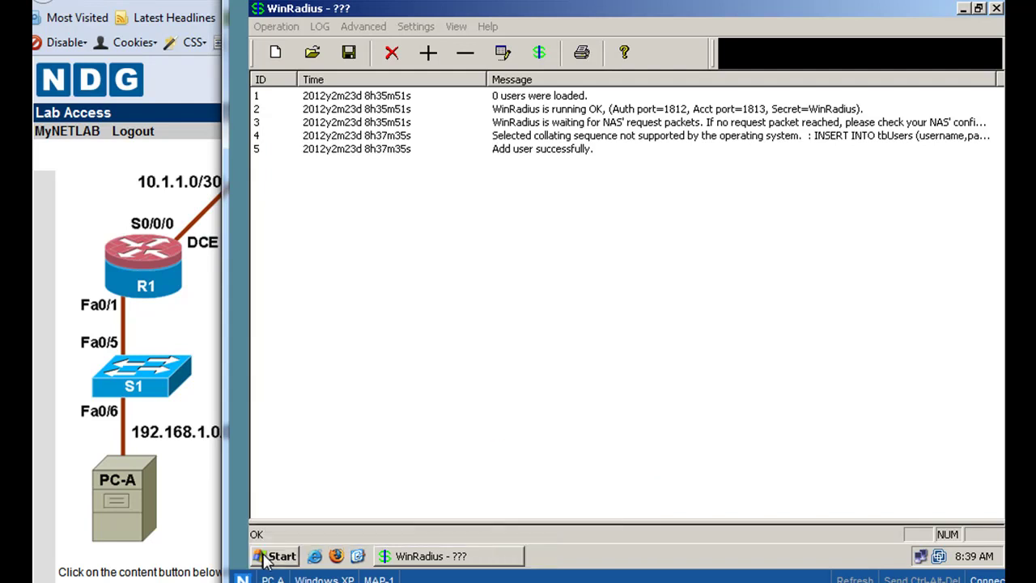
{"action": "left_click", "coordinate": [267, 557]}
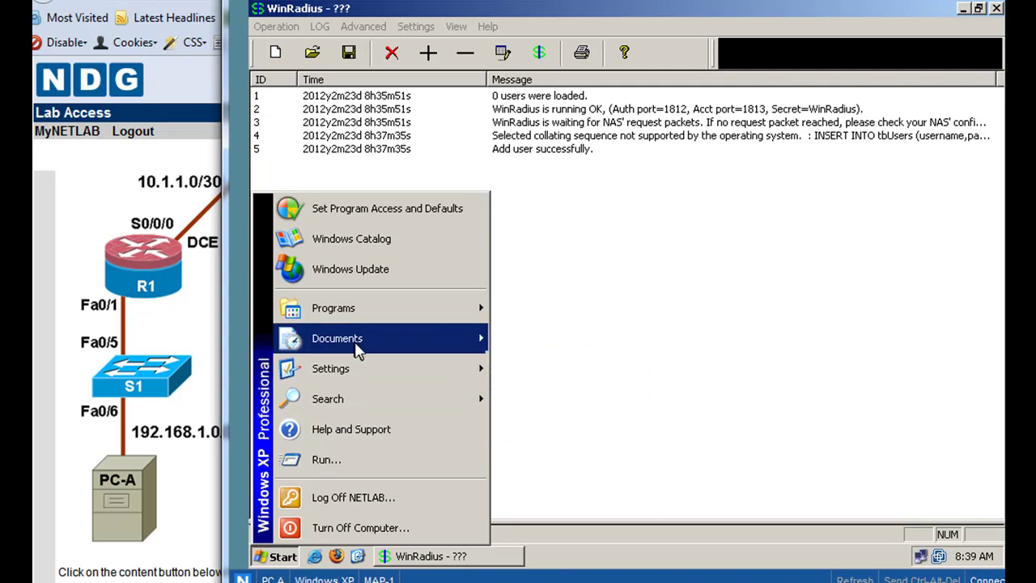
{"action": "mouse_move", "coordinate": [357, 346]}
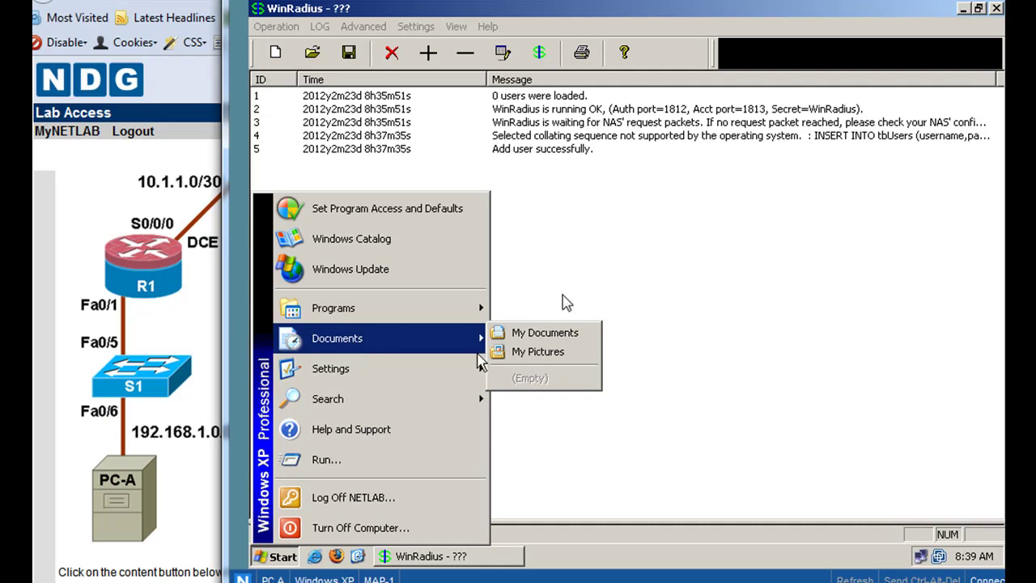
- Navigate from My Documents to C:\Program Files\WinRadius, view as List, and select RadiusTest.exe
{"action": "left_click", "coordinate": [566, 335]}
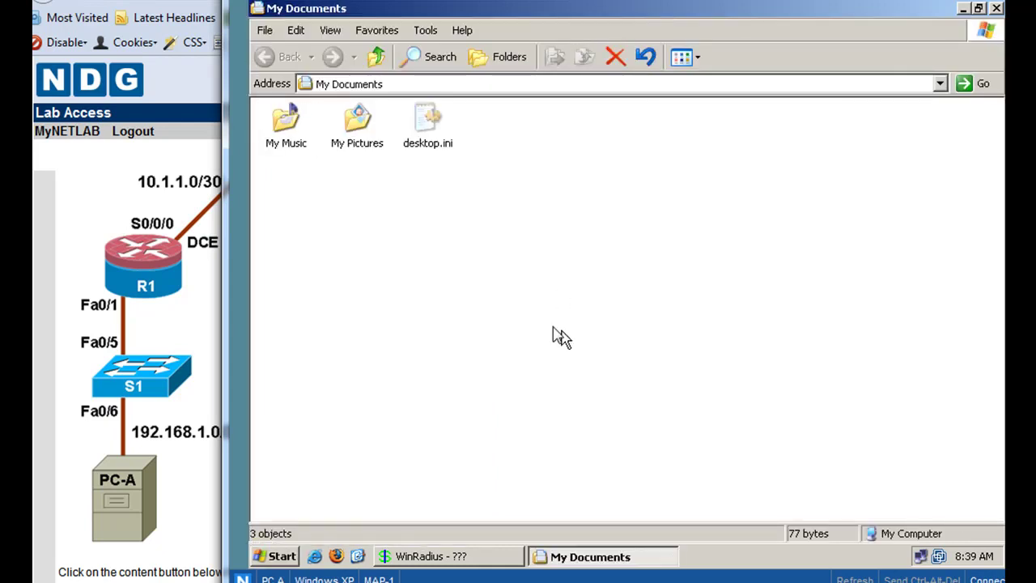
{"action": "left_click", "coordinate": [380, 60]}
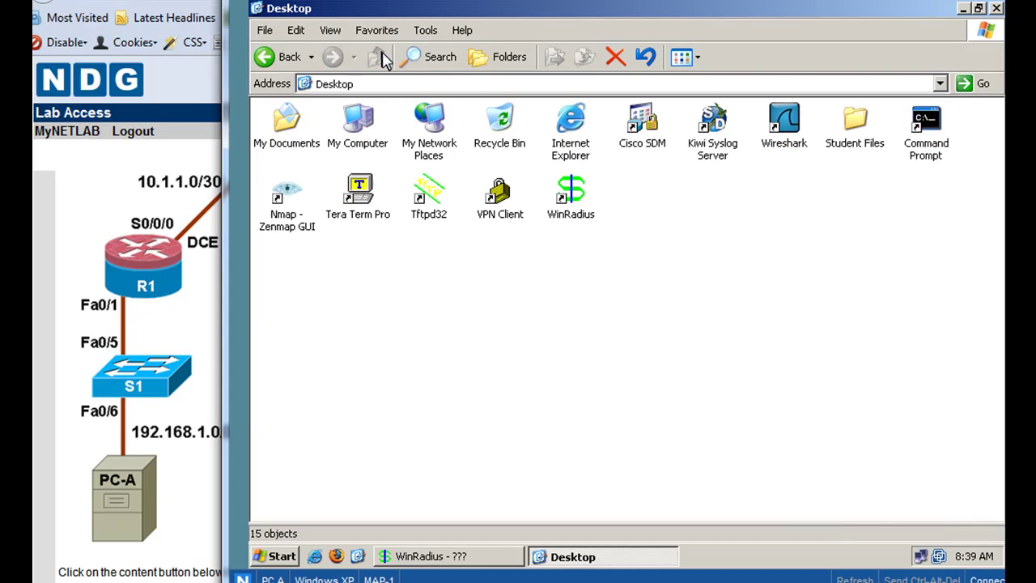
{"action": "left_click", "coordinate": [356, 121]}
{"action": "double_click", "coordinate": [356, 122]}
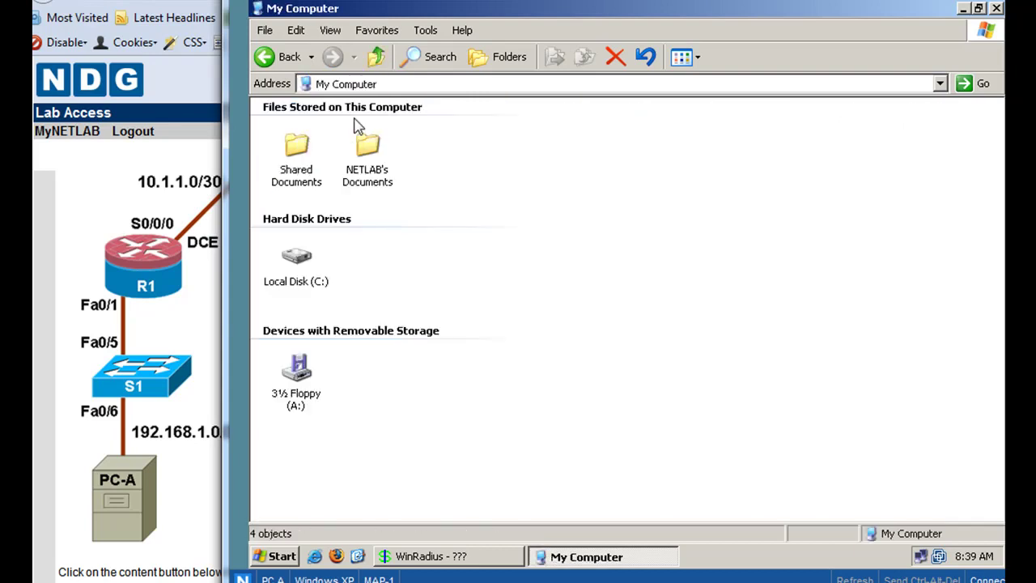
{"action": "double_click", "coordinate": [298, 268]}
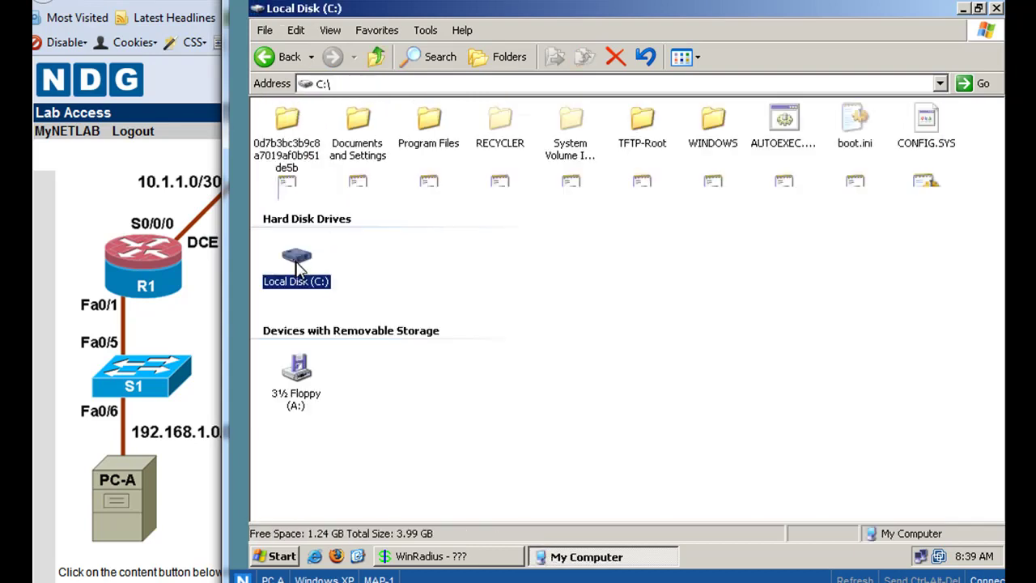
{"action": "double_click", "coordinate": [428, 121]}
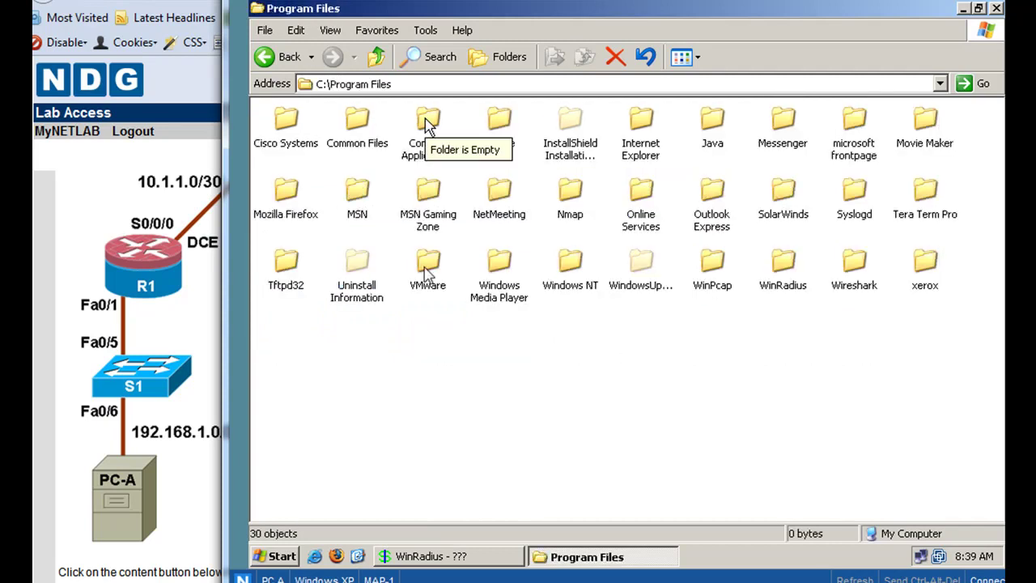
{"action": "double_click", "coordinate": [783, 262]}
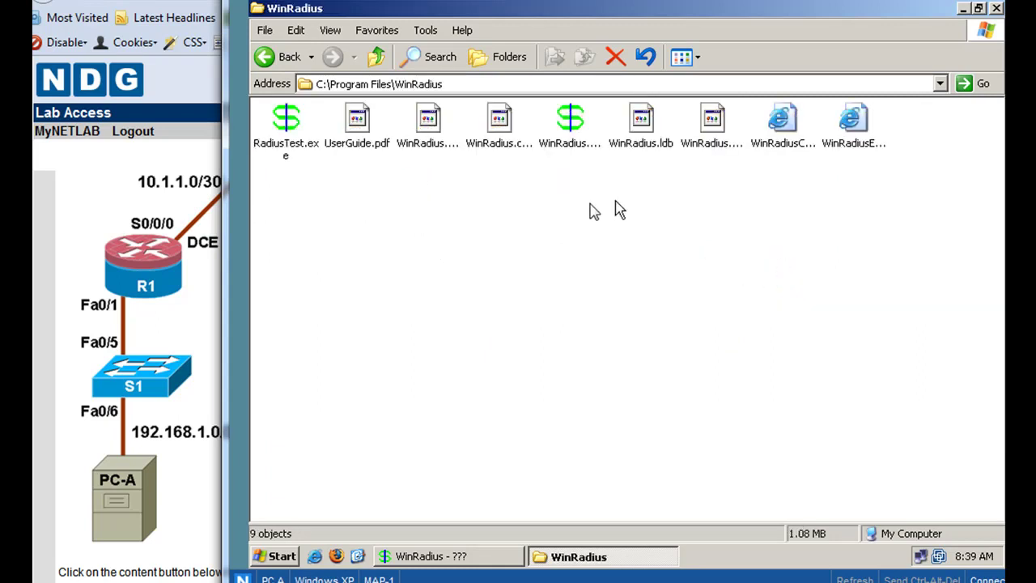
{"action": "left_click", "coordinate": [334, 30]}
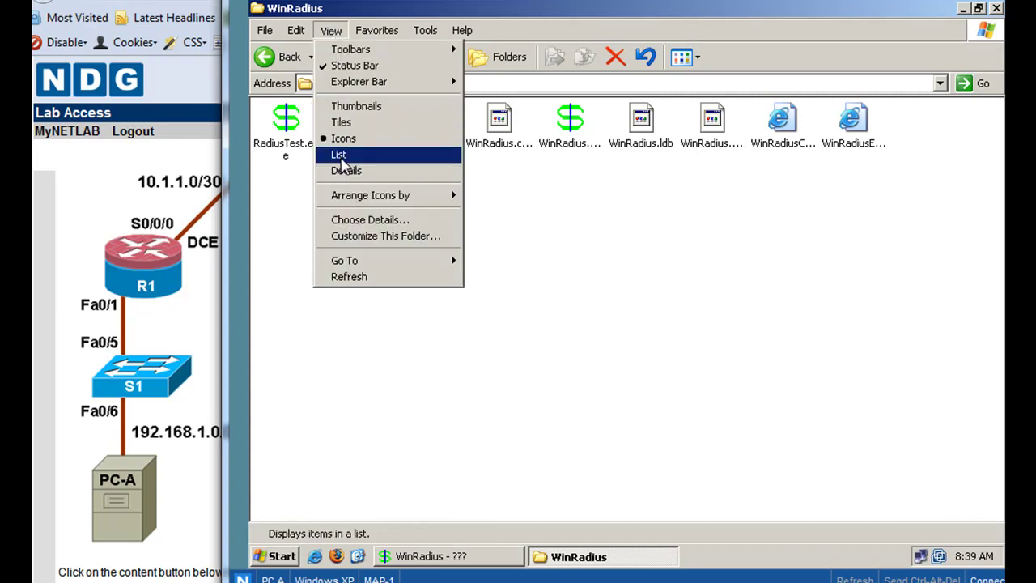
{"action": "left_click", "coordinate": [339, 155]}
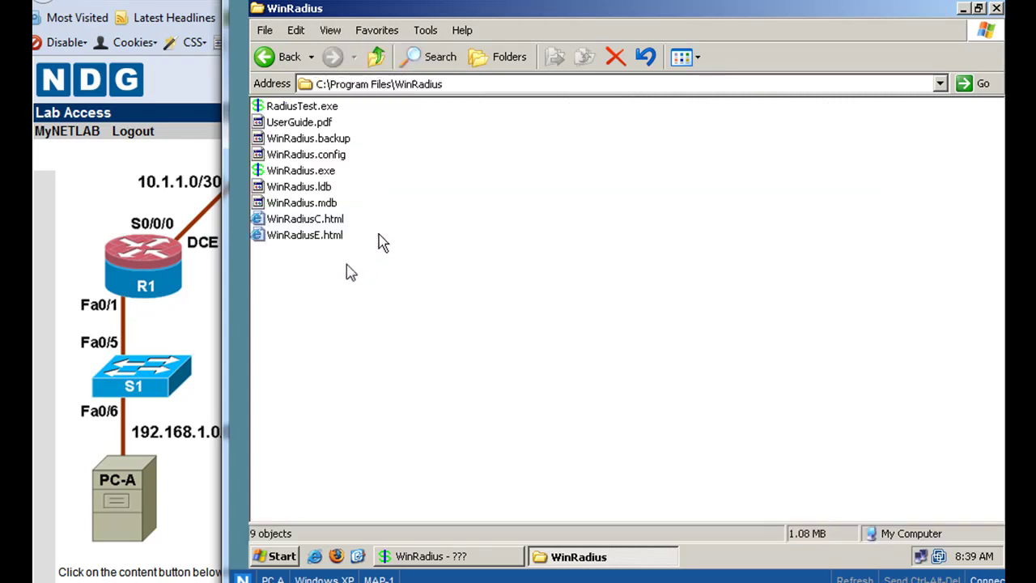
{"action": "left_click", "coordinate": [287, 108]}
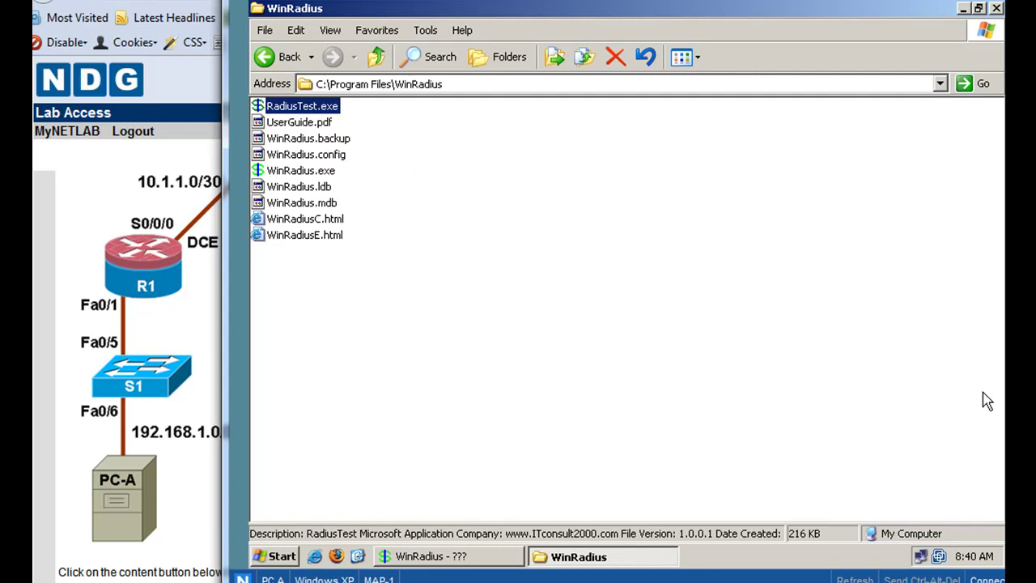
- Launch RadiusTest and set the Radius IP to 192.168.1.3
{"action": "double_click", "coordinate": [259, 107]}
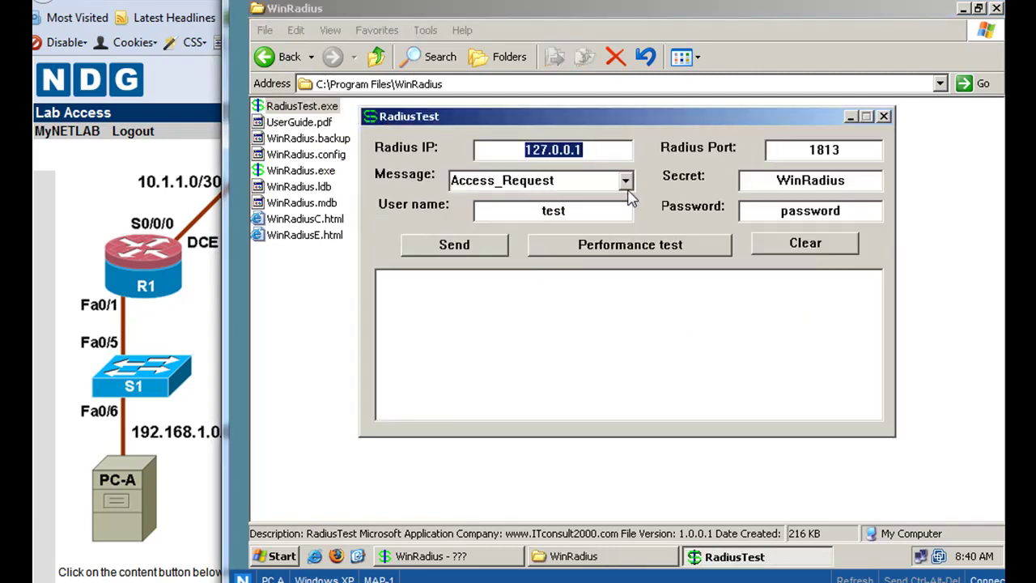
{"action": "left_click", "coordinate": [595, 157]}
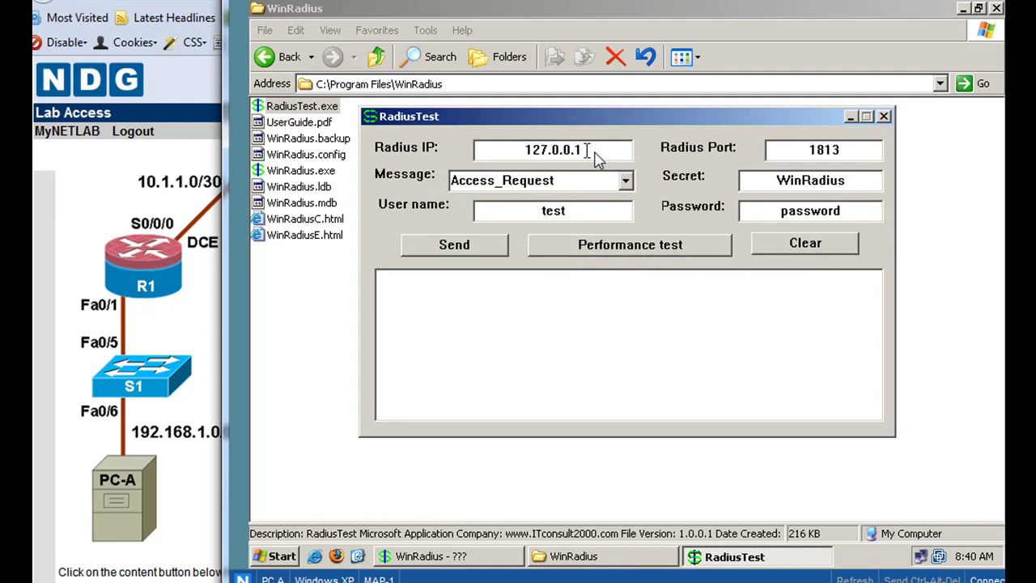
{"action": "left_click_drag", "start_coordinate": [595, 157], "coordinate": [479, 154]}
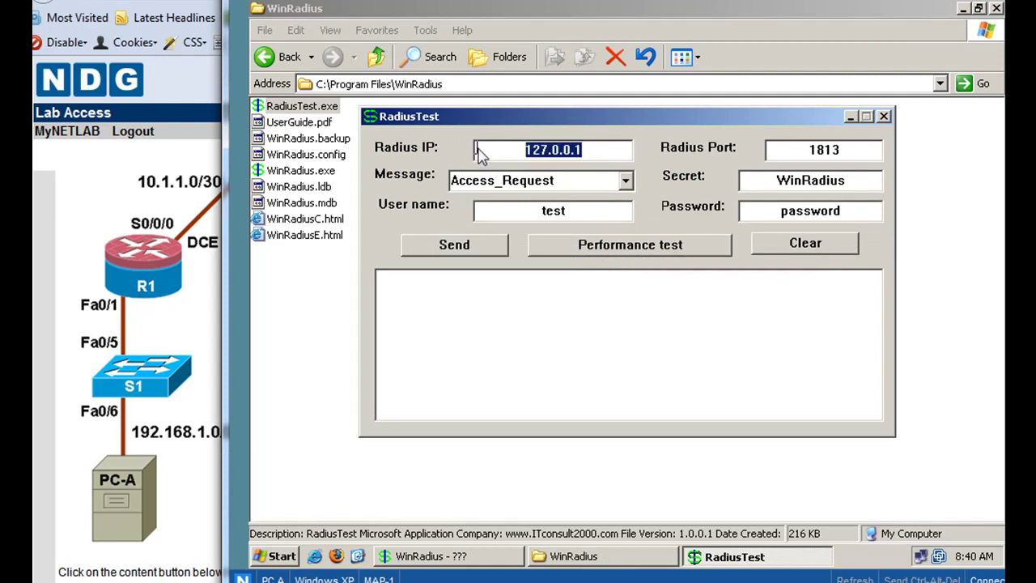
{"action": "type", "text": "192.168"}
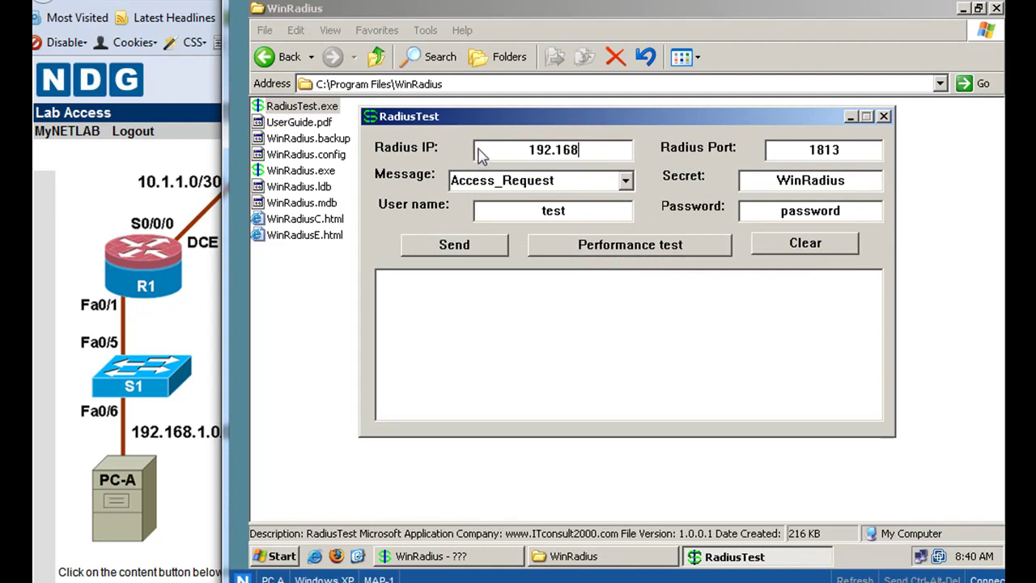
{"action": "type", "text": ".1.1"}
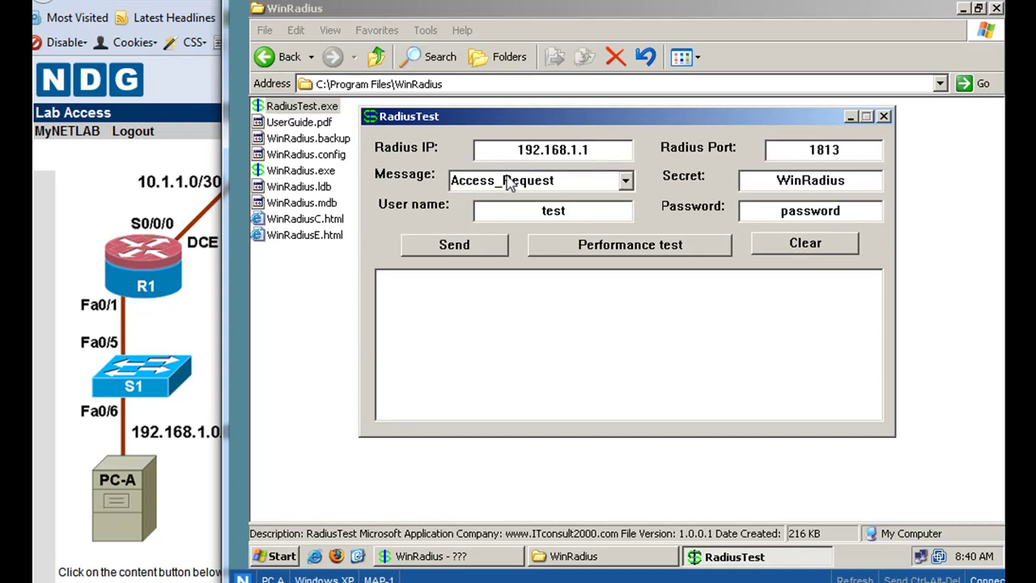
{"action": "key", "text": "BackSpace"}
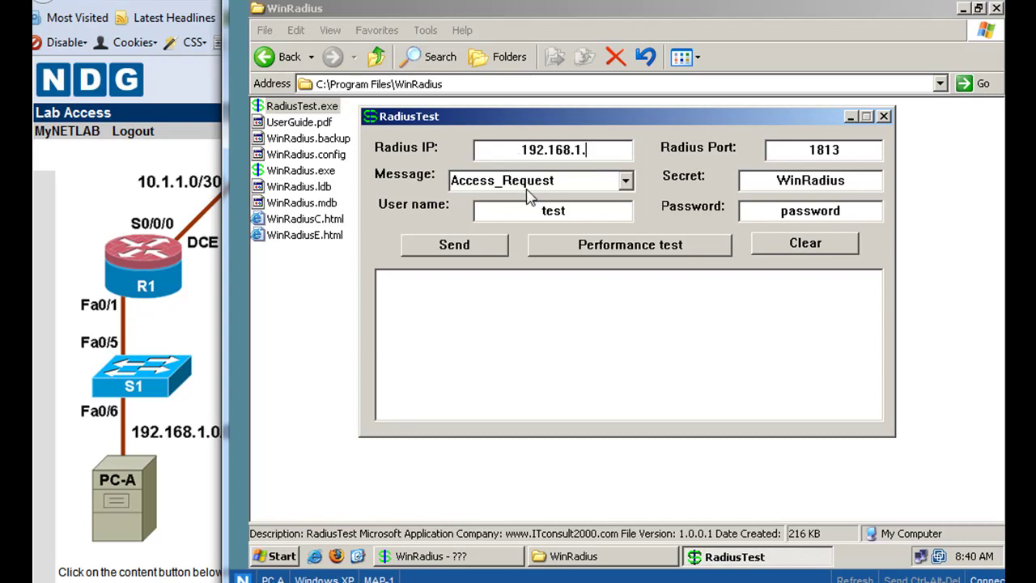
{"action": "type", "text": "3"}
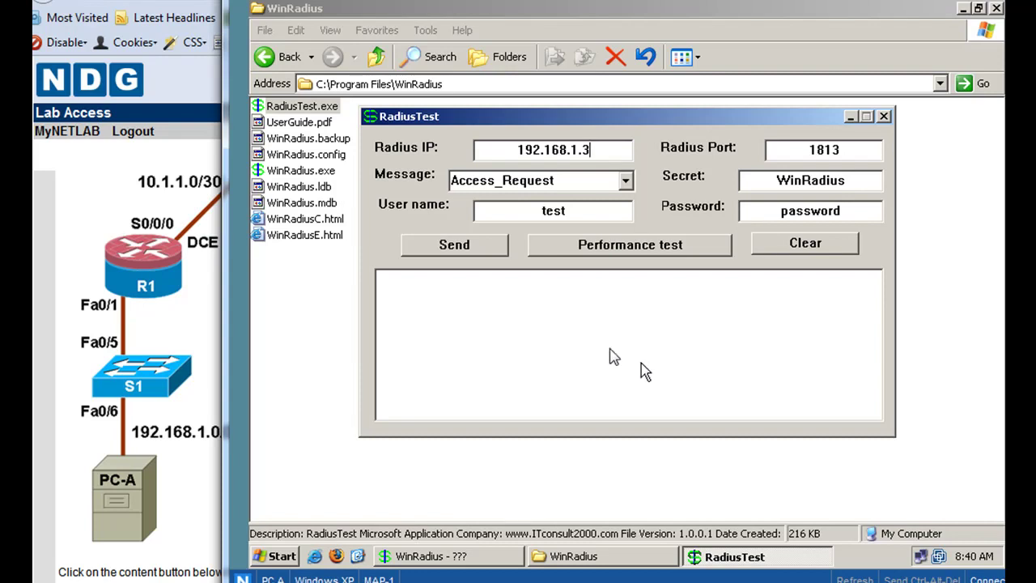
- Replace the user name with RadUser and enter that user's password
{"action": "left_click", "coordinate": [579, 216]}
{"action": "double_click", "coordinate": [522, 215]}
{"action": "type", "text": "RadUser"}
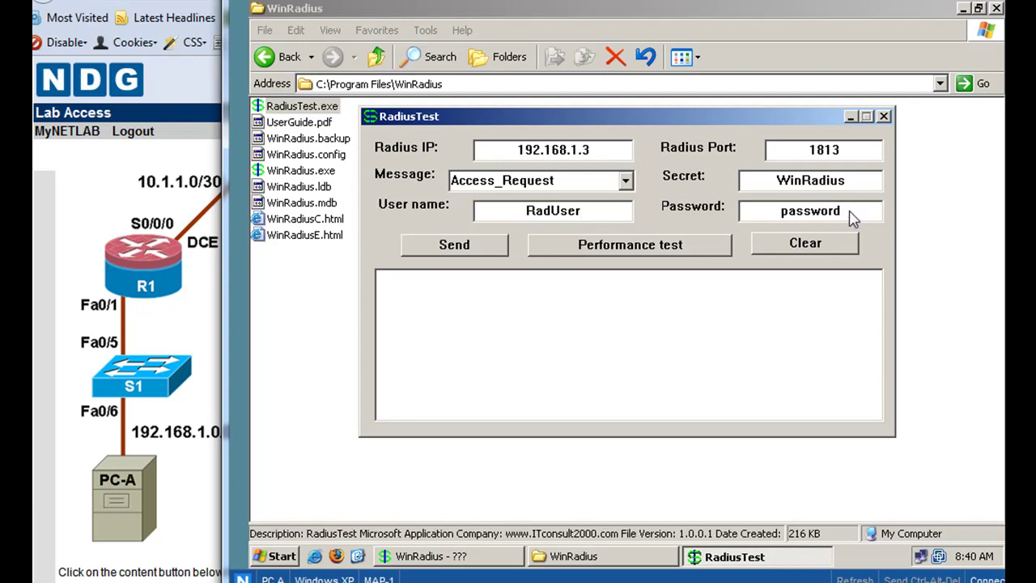
{"action": "left_click_drag", "start_coordinate": [850, 212], "coordinate": [773, 217]}
{"action": "type", "text": "RadUserpass"}
- Send the RadiusTest Access_Request and get a 44-byte reply from 192.168.1.3 port 1813
{"action": "left_click", "coordinate": [454, 252]}
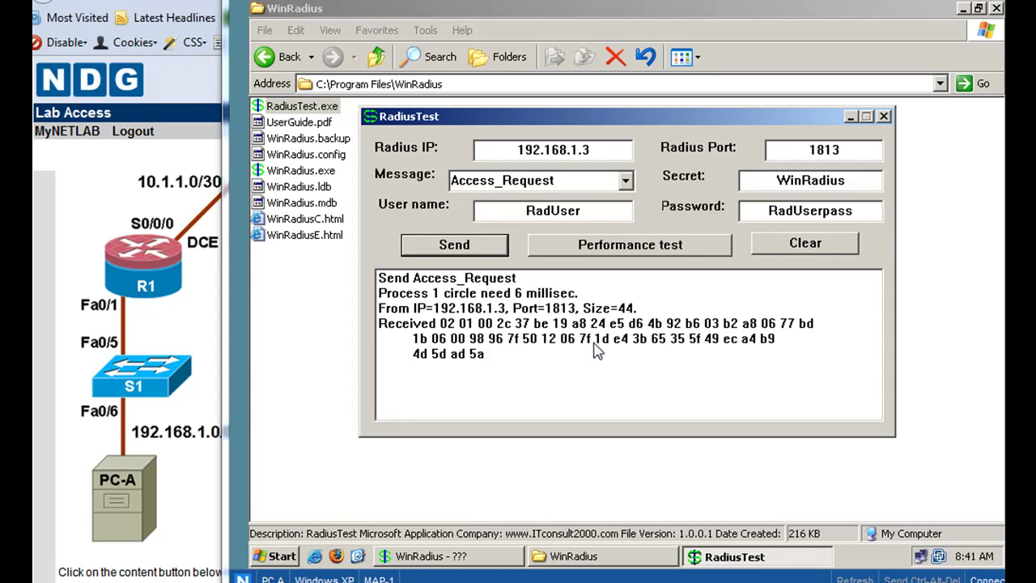
- Bring WinRadius to the front to check the 'User (RadUser) authenticate OK' log entry
{"action": "left_click", "coordinate": [440, 558]}
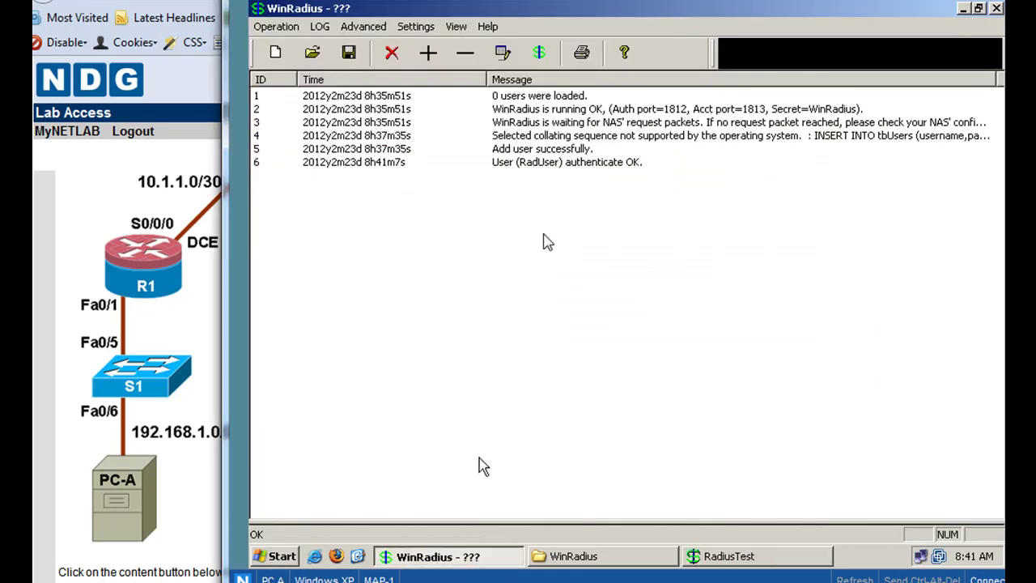